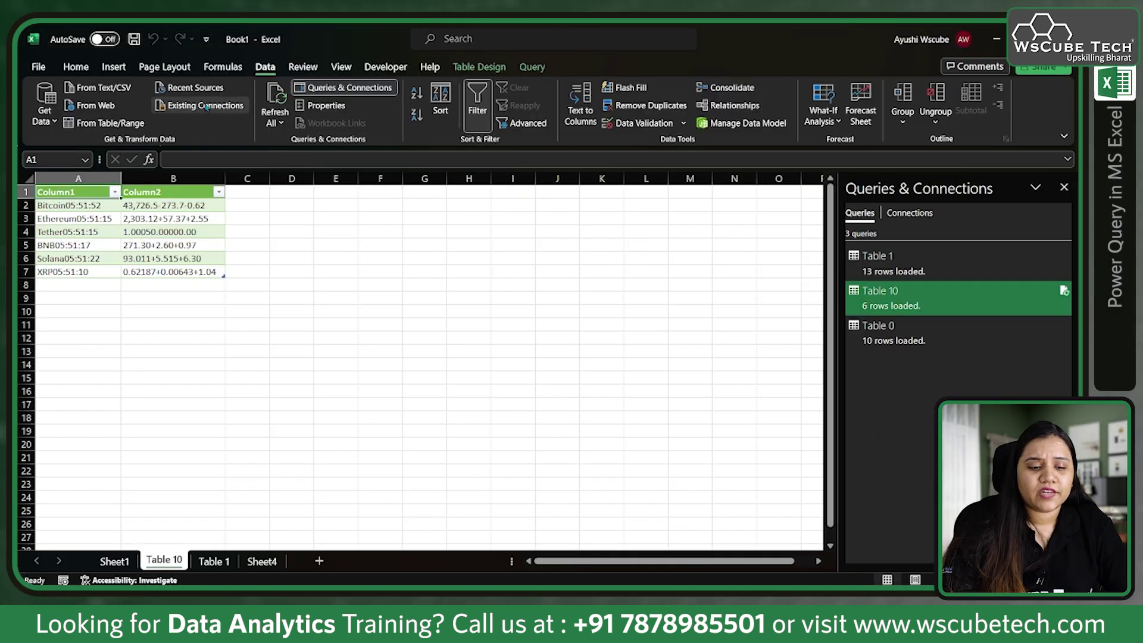
Create a new blank workbook, Book2, from the File Home page.
{"action": "left_click", "coordinate": [31, 69]}
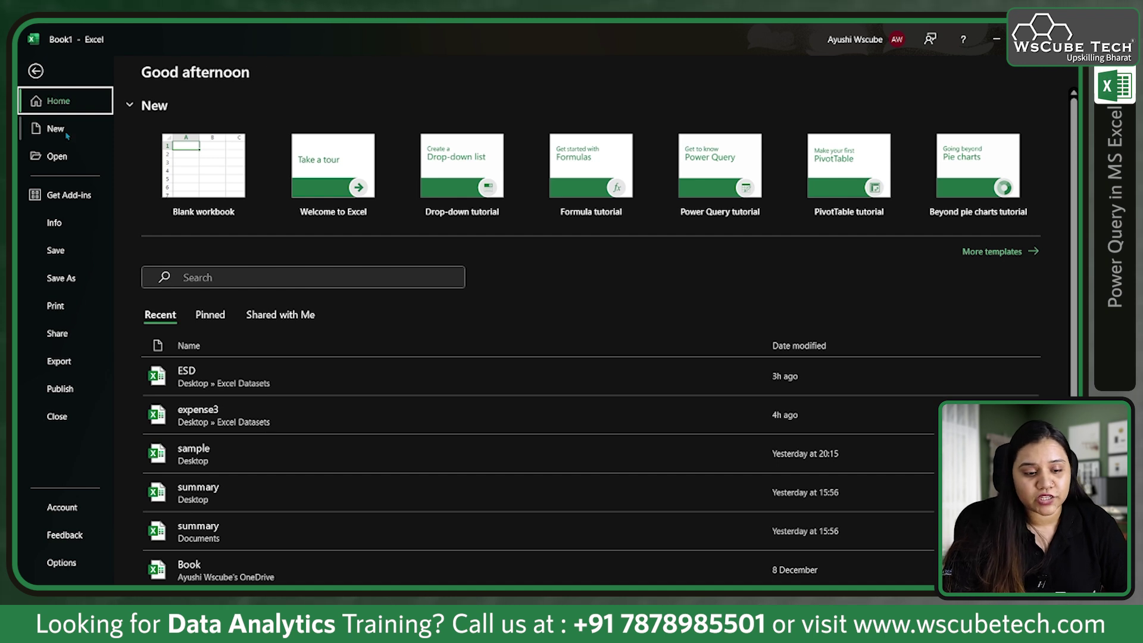
{"action": "left_click", "coordinate": [226, 159]}
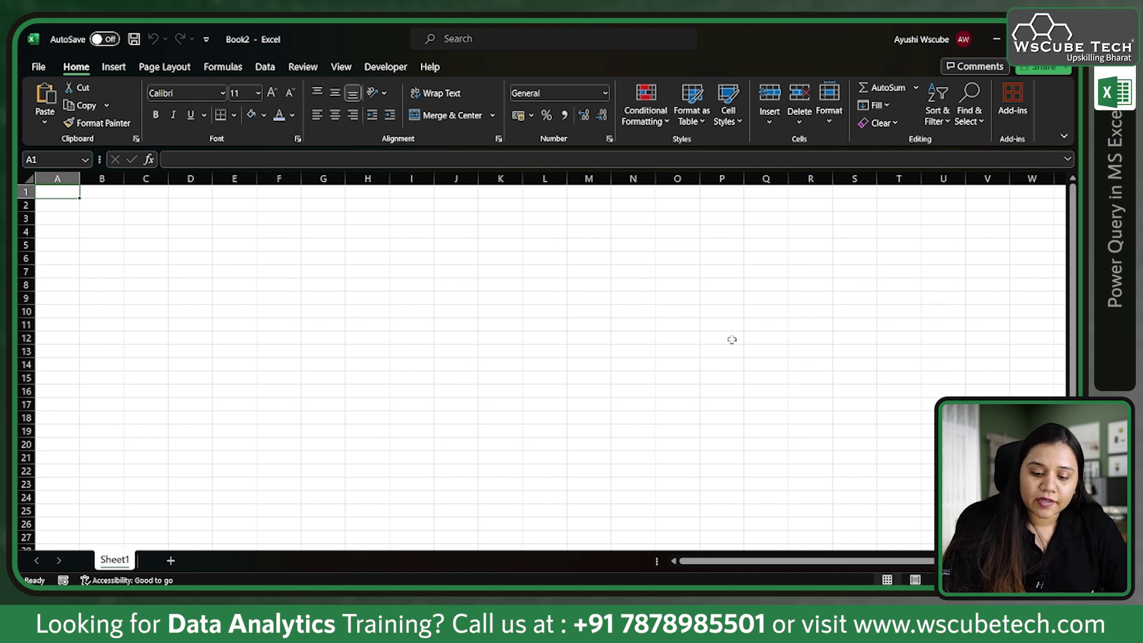
{"action": "mouse_move", "coordinate": [596, 593]}
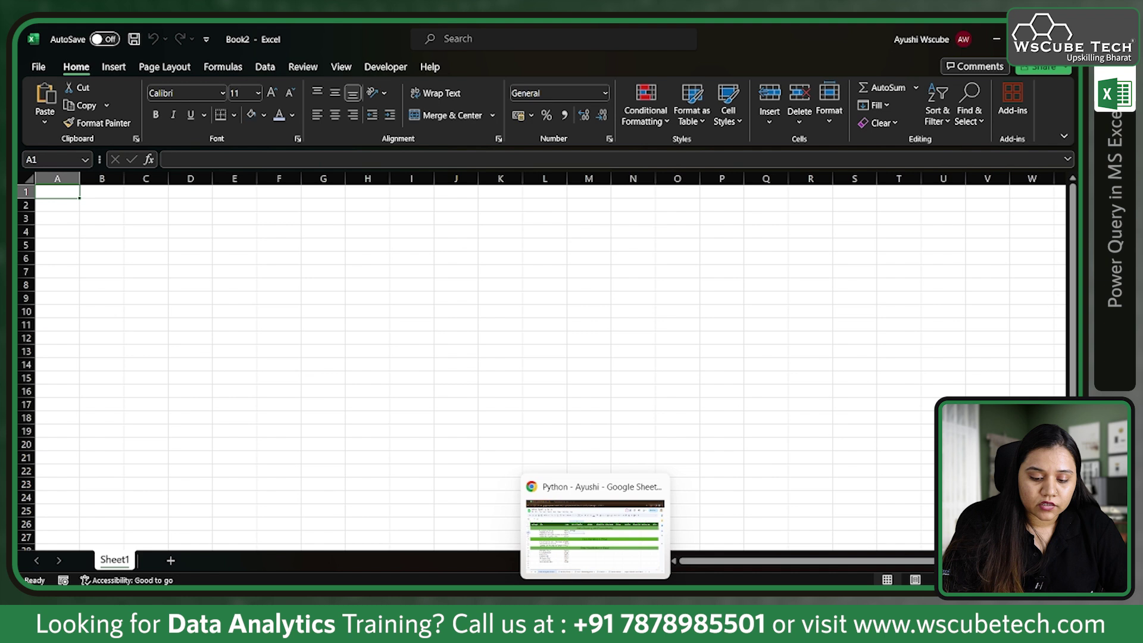
In Chrome, open the pizza_sales folder of the GitHub Datasets repository.
{"action": "left_click", "coordinate": [571, 518]}
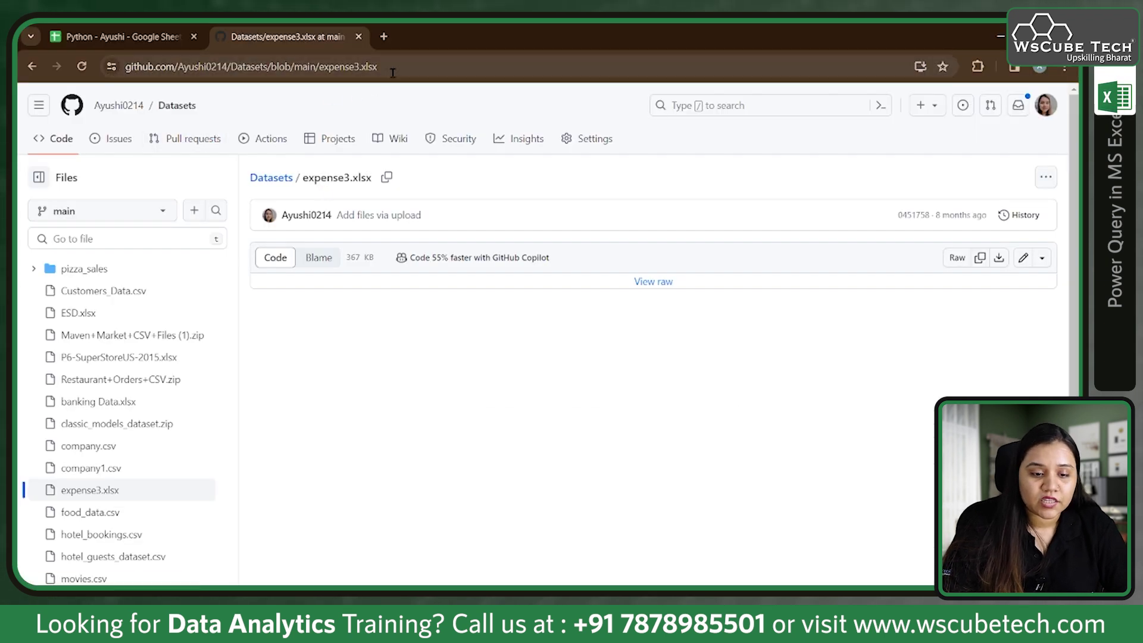
{"action": "left_click_drag", "start_coordinate": [377, 66], "coordinate": [111, 81]}
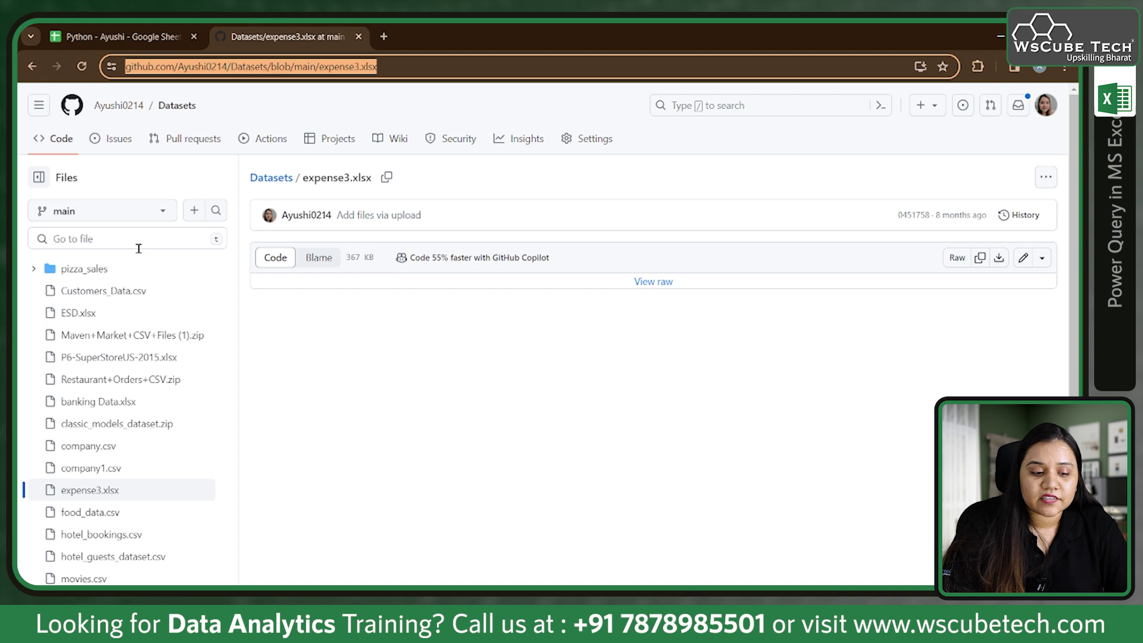
{"action": "left_click", "coordinate": [136, 271]}
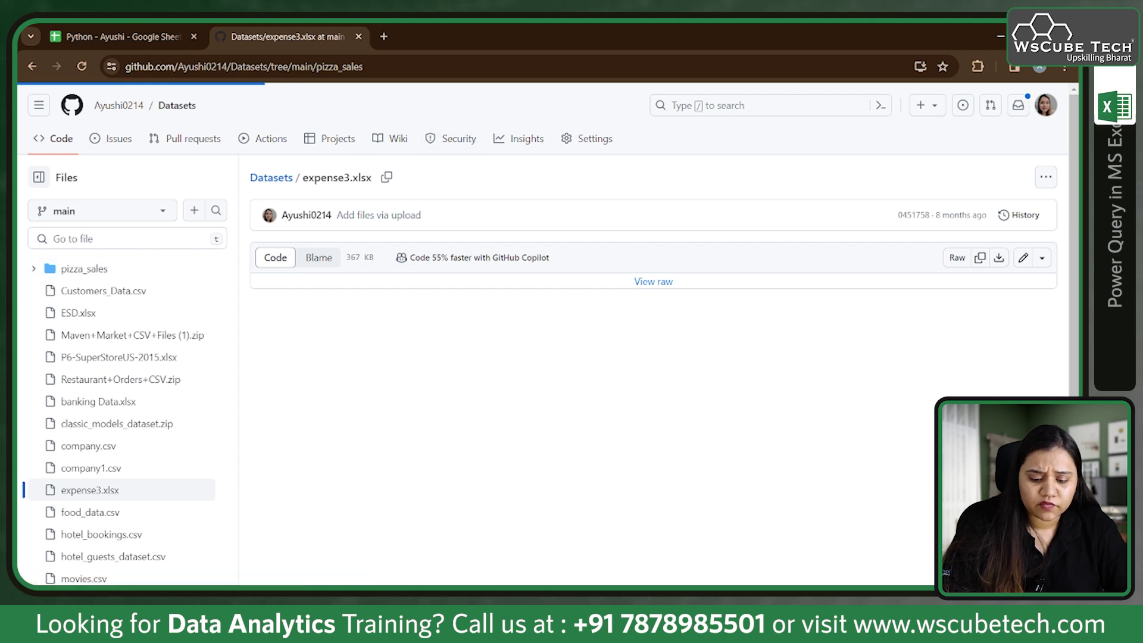
Create a 'pizza sales' folder on the Desktop in File Explorer, then minimize Explorer.
{"action": "mouse_move", "coordinate": [625, 631]}
{"action": "left_click", "coordinate": [630, 483]}
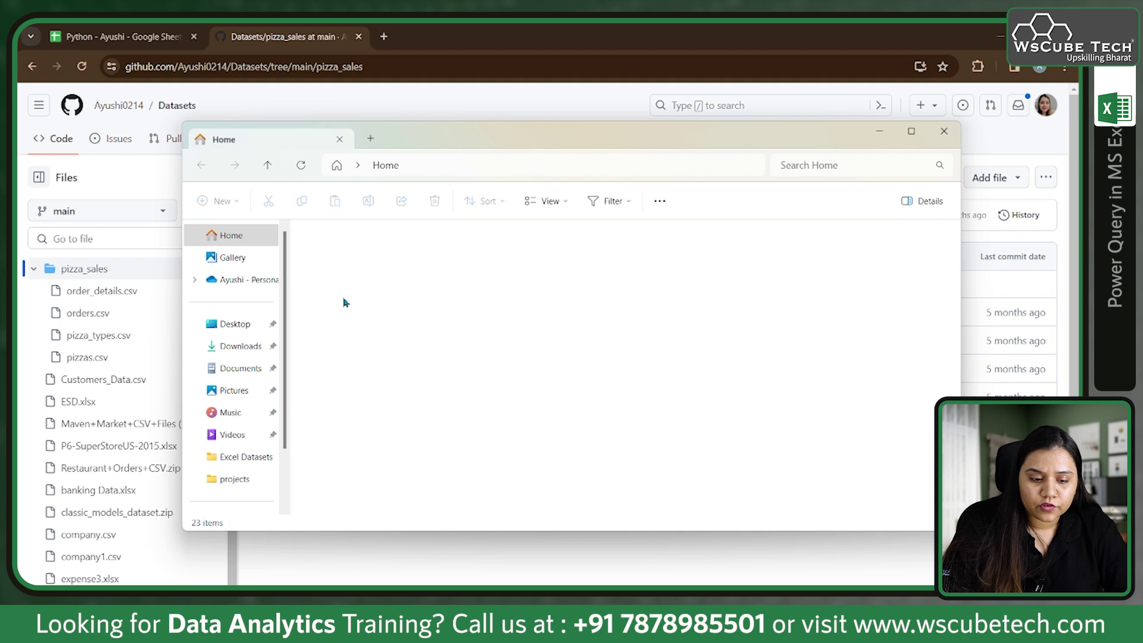
{"action": "left_click", "coordinate": [233, 324]}
{"action": "right_click", "coordinate": [485, 376]}
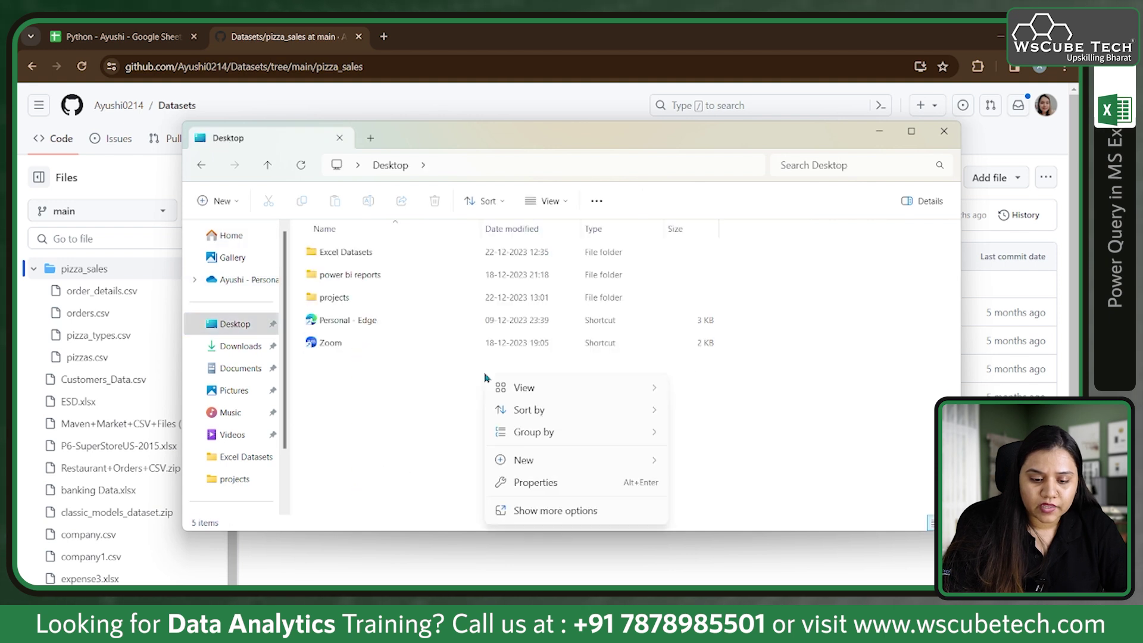
{"action": "mouse_move", "coordinate": [547, 459]}
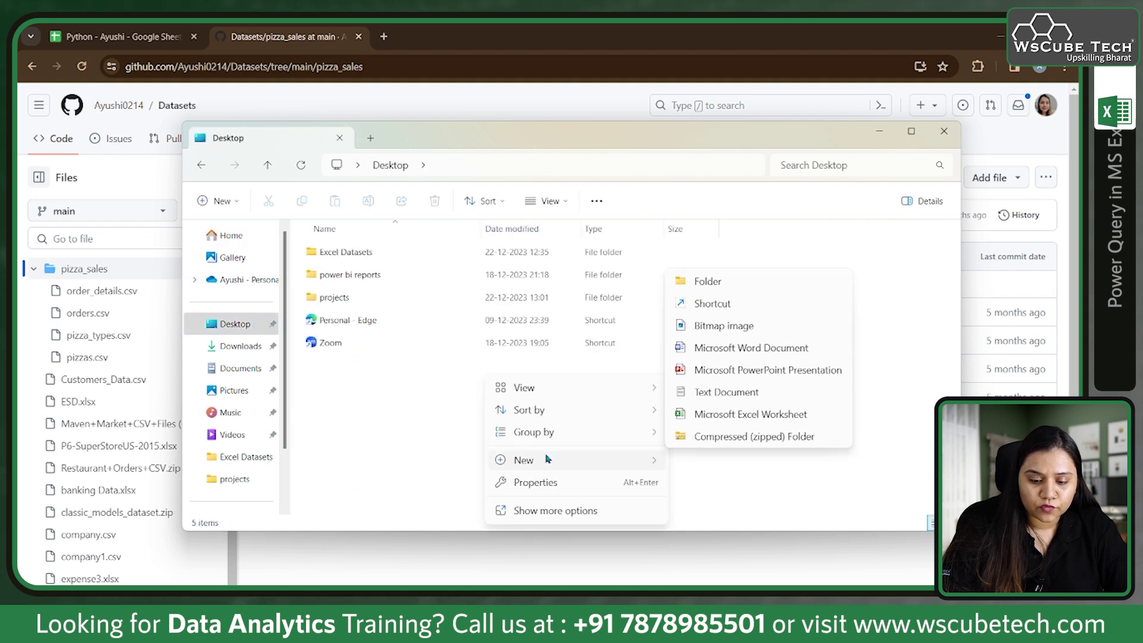
{"action": "left_click", "coordinate": [708, 281]}
{"action": "type", "text": "pizzza"}
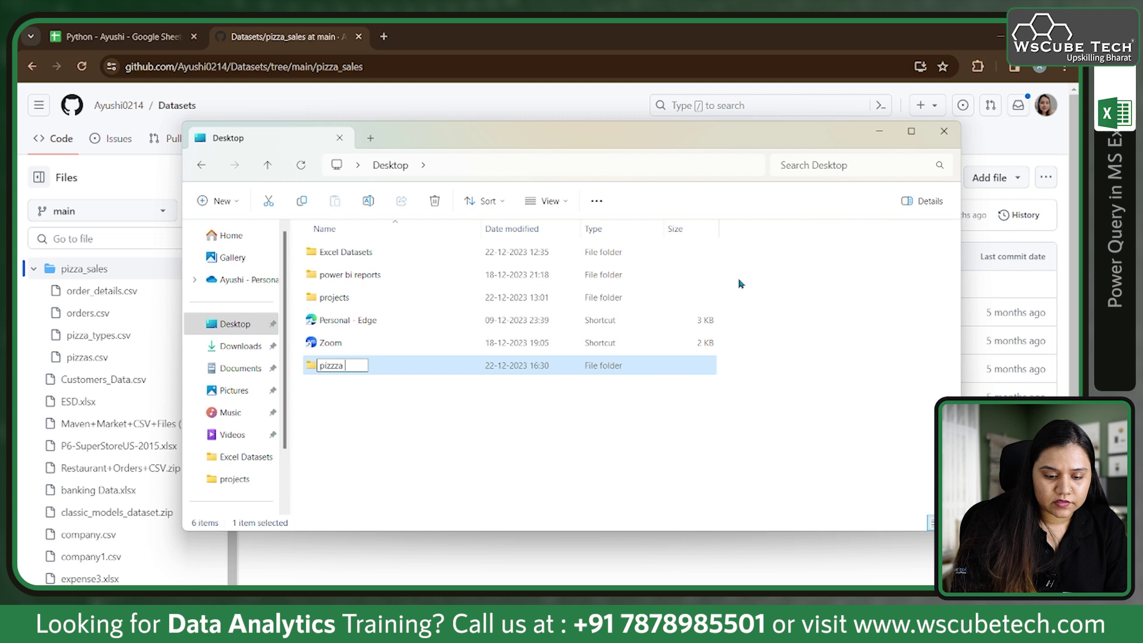
{"action": "type", "text": " sales"}
{"action": "key", "text": "Return"}
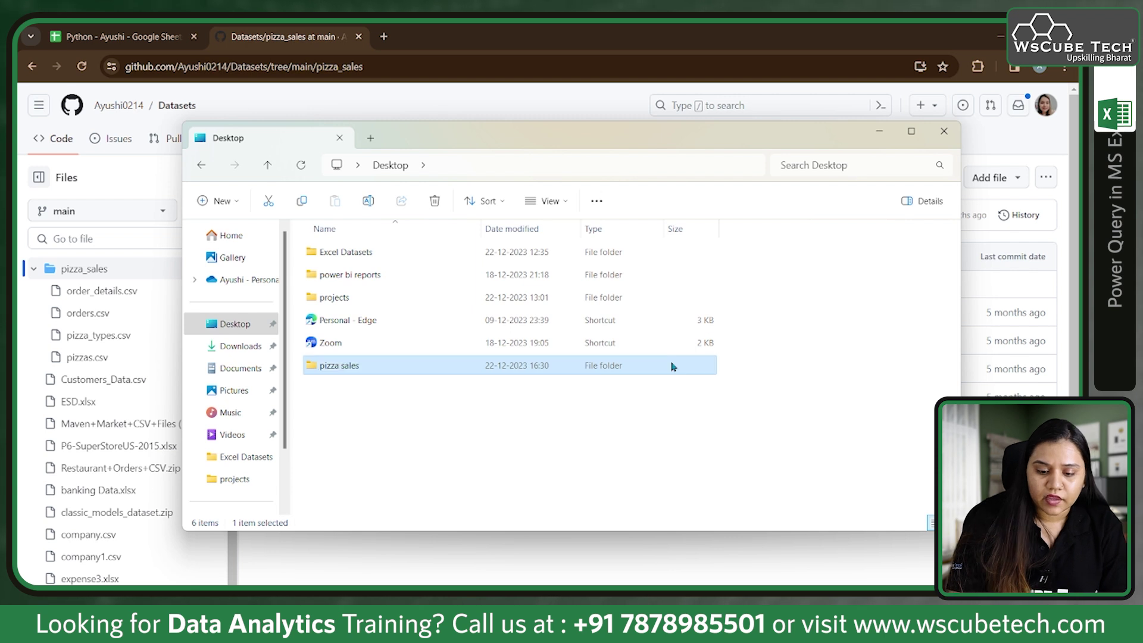
{"action": "left_click", "coordinate": [883, 134]}
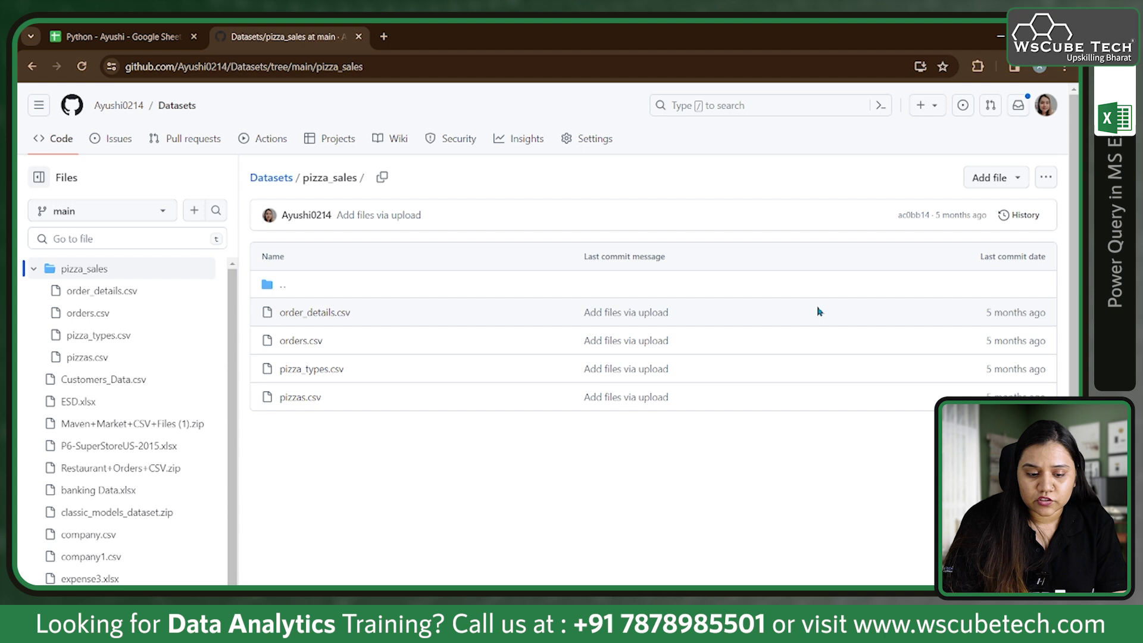
Download the raw order_details.csv into the Desktop pizza sales folder.
{"action": "left_click", "coordinate": [817, 310]}
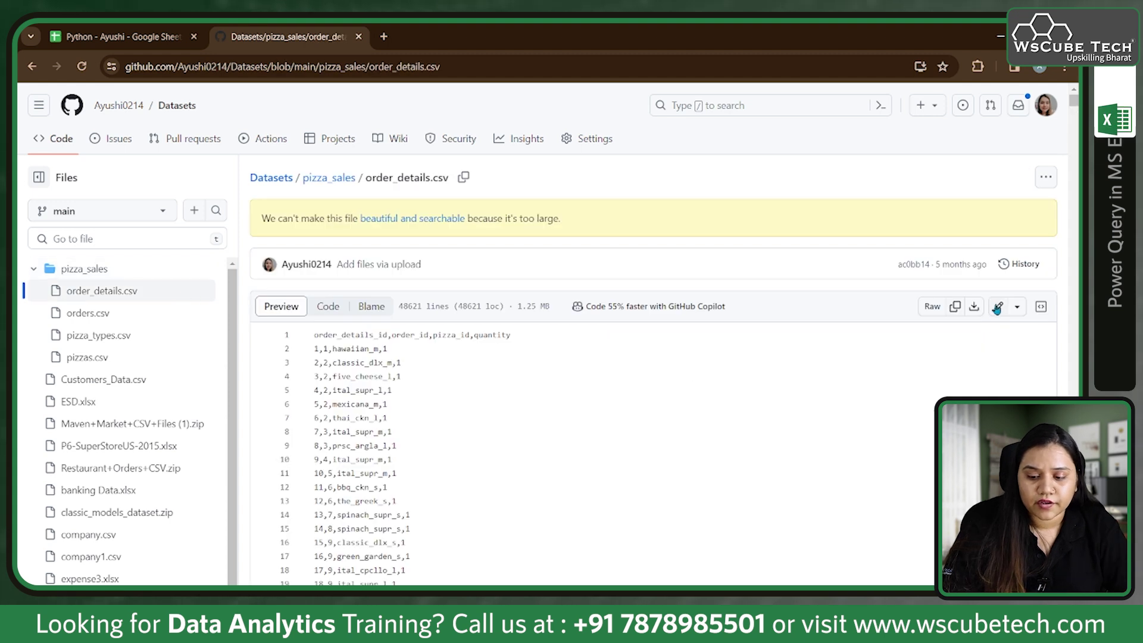
{"action": "right_click", "coordinate": [975, 308]}
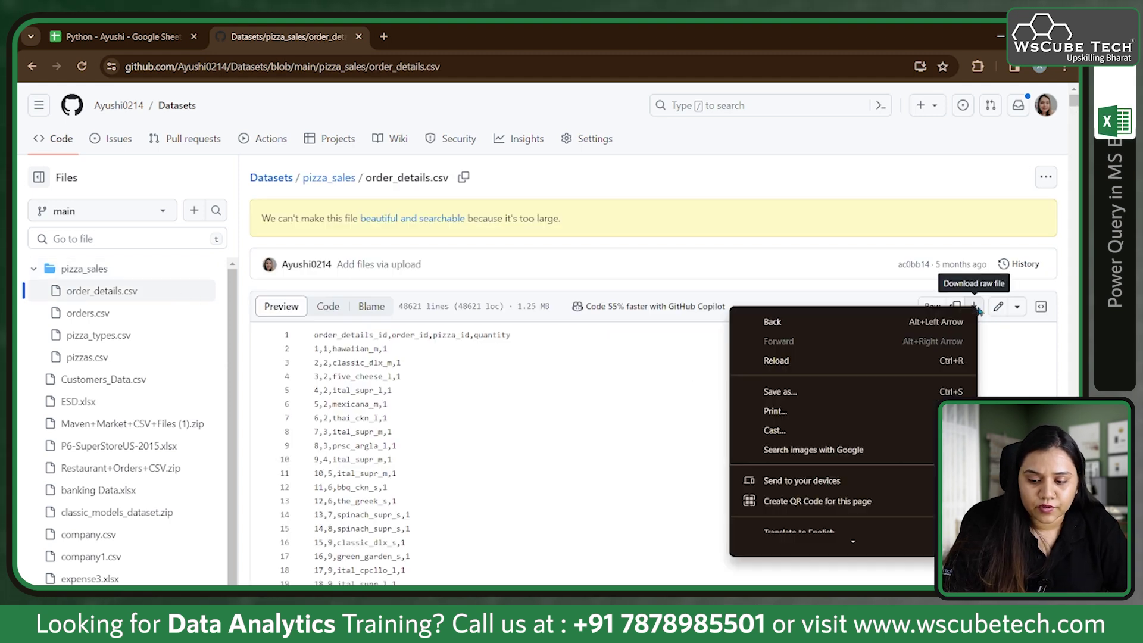
{"action": "left_click", "coordinate": [975, 307]}
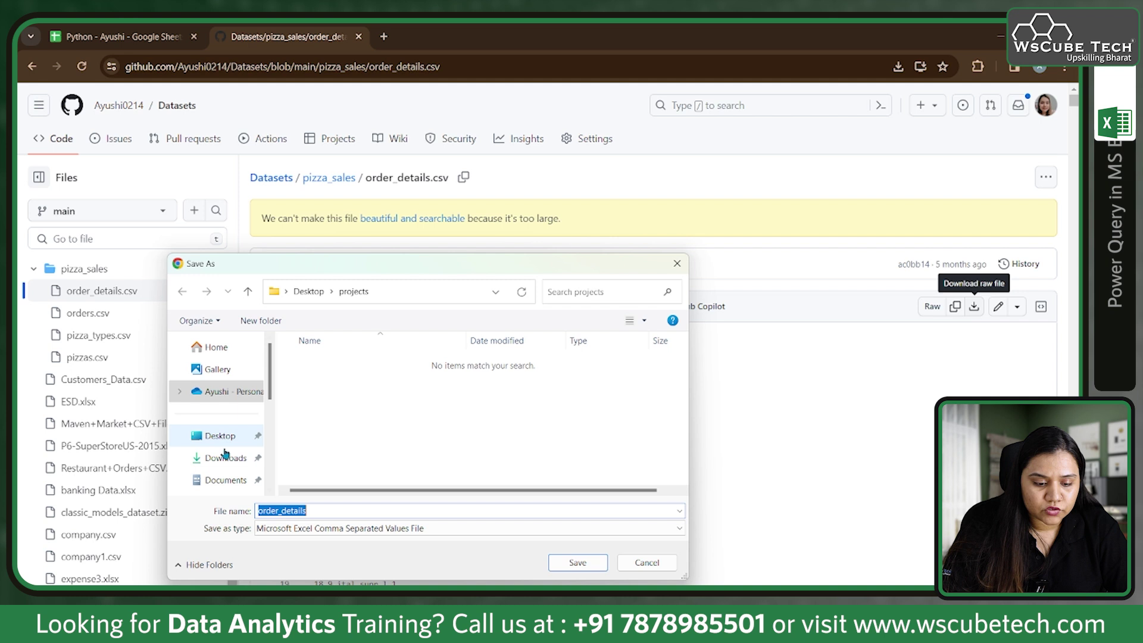
{"action": "left_click", "coordinate": [218, 438]}
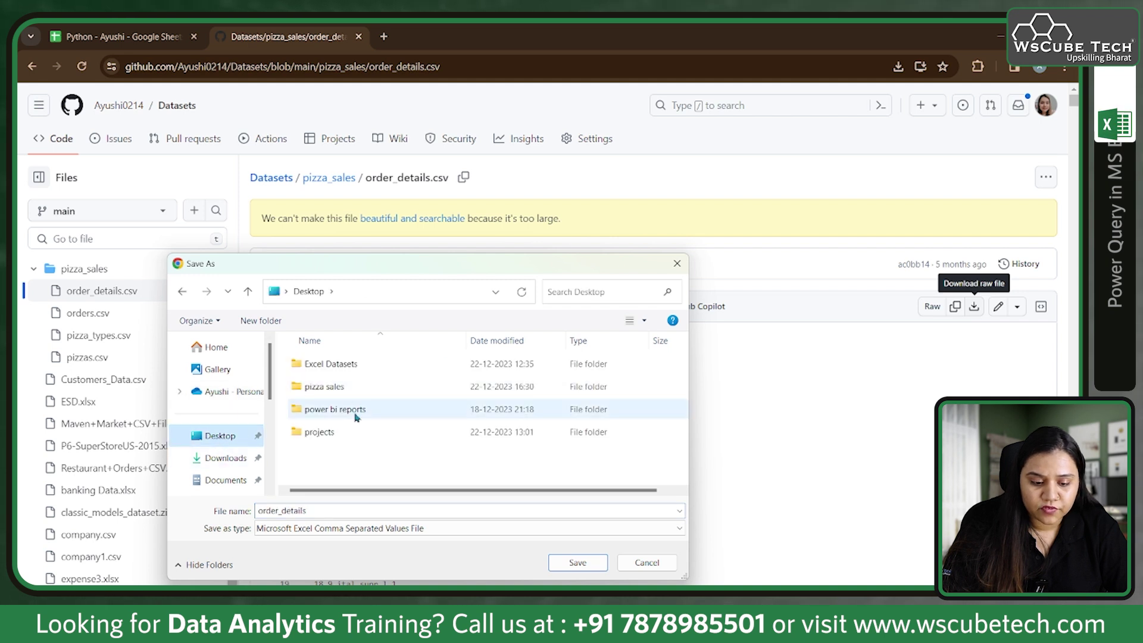
{"action": "left_click", "coordinate": [362, 389]}
{"action": "left_click", "coordinate": [566, 563]}
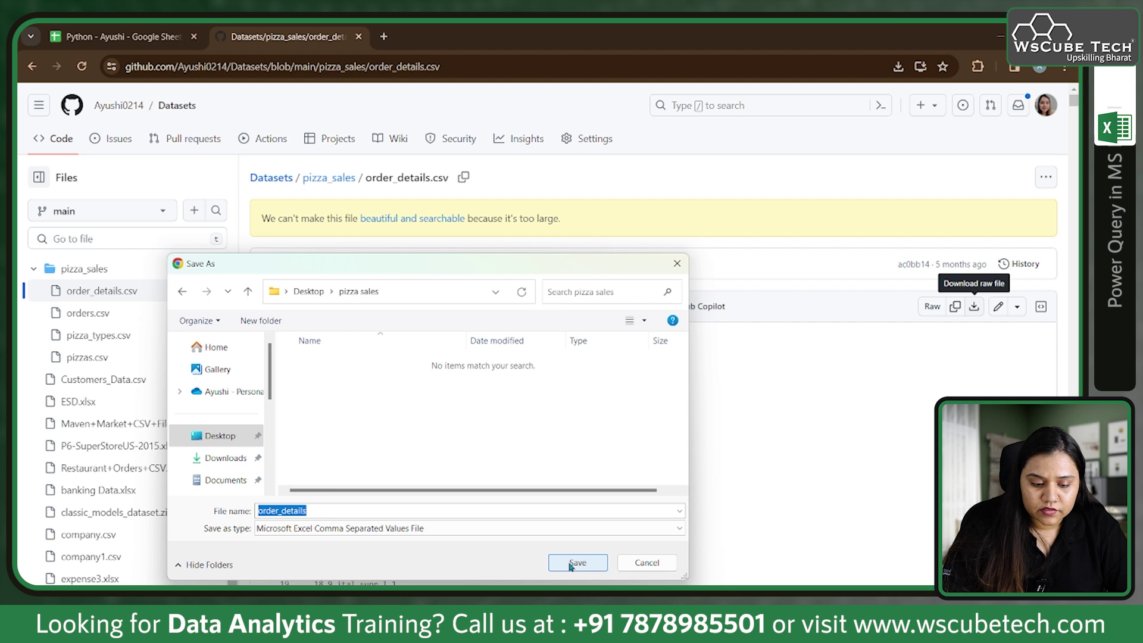
{"action": "left_click", "coordinate": [570, 563]}
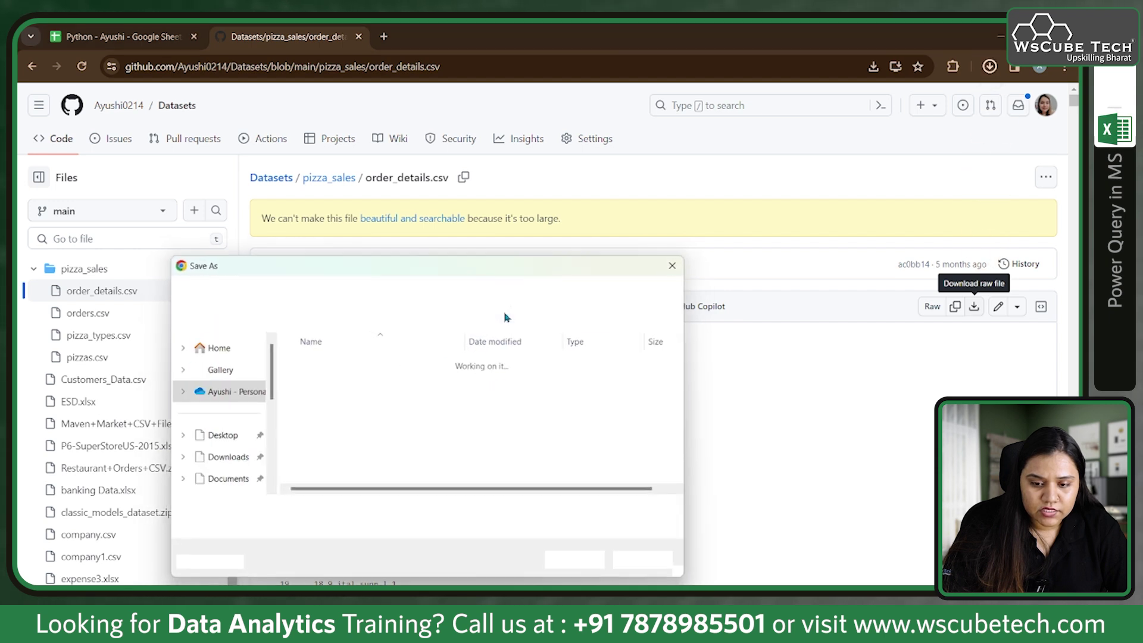
{"action": "key", "text": "Escape"}
Download orders.csv, pizza_types.csv and pizzas.csv into the same folder, then return to Book2.
{"action": "left_click", "coordinate": [117, 315]}
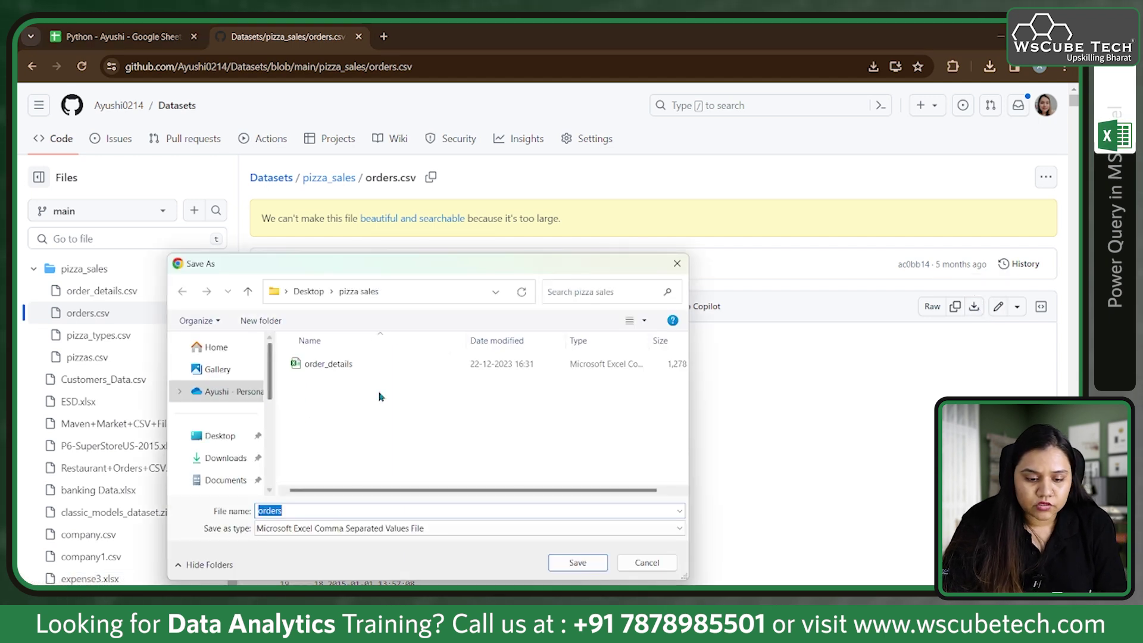
{"action": "left_click", "coordinate": [605, 564]}
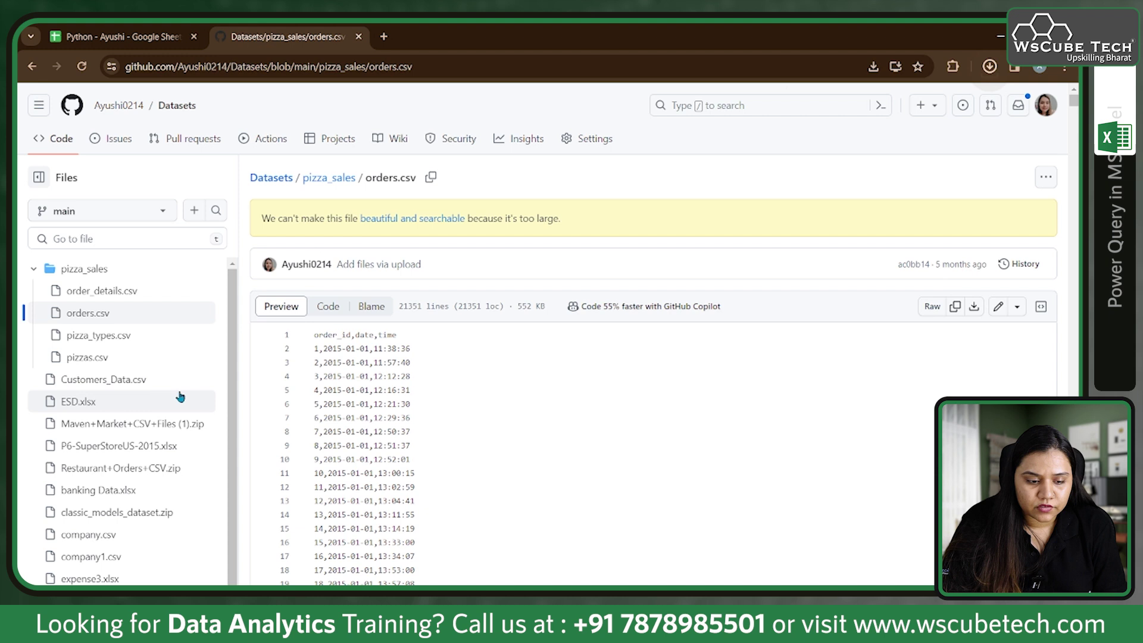
{"action": "left_click", "coordinate": [112, 336]}
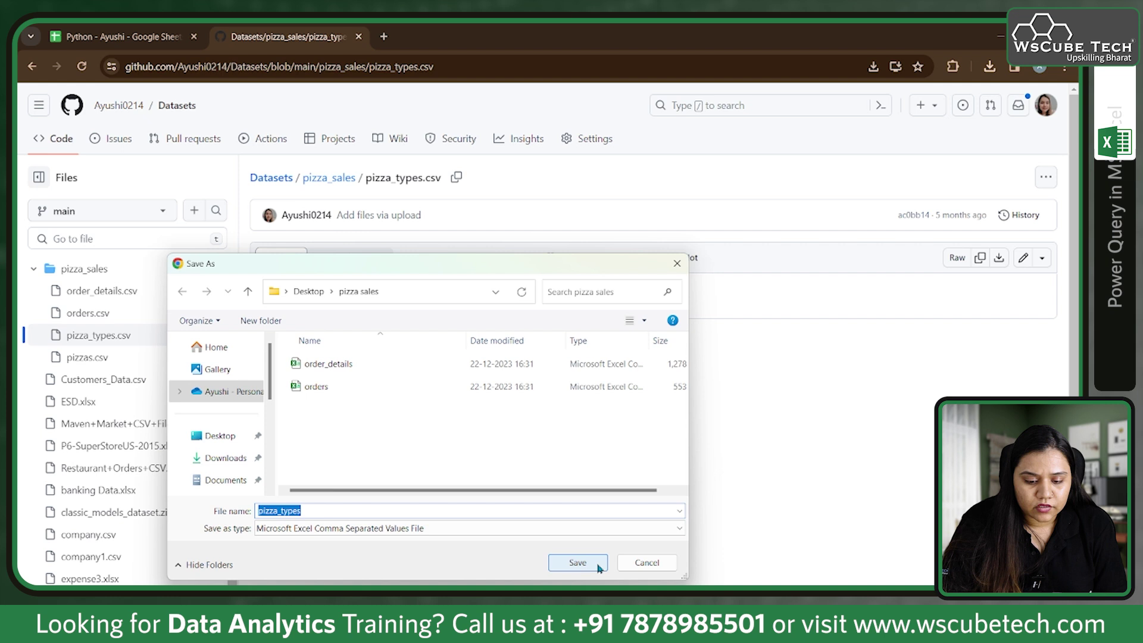
{"action": "left_click", "coordinate": [598, 567]}
{"action": "left_click", "coordinate": [179, 363]}
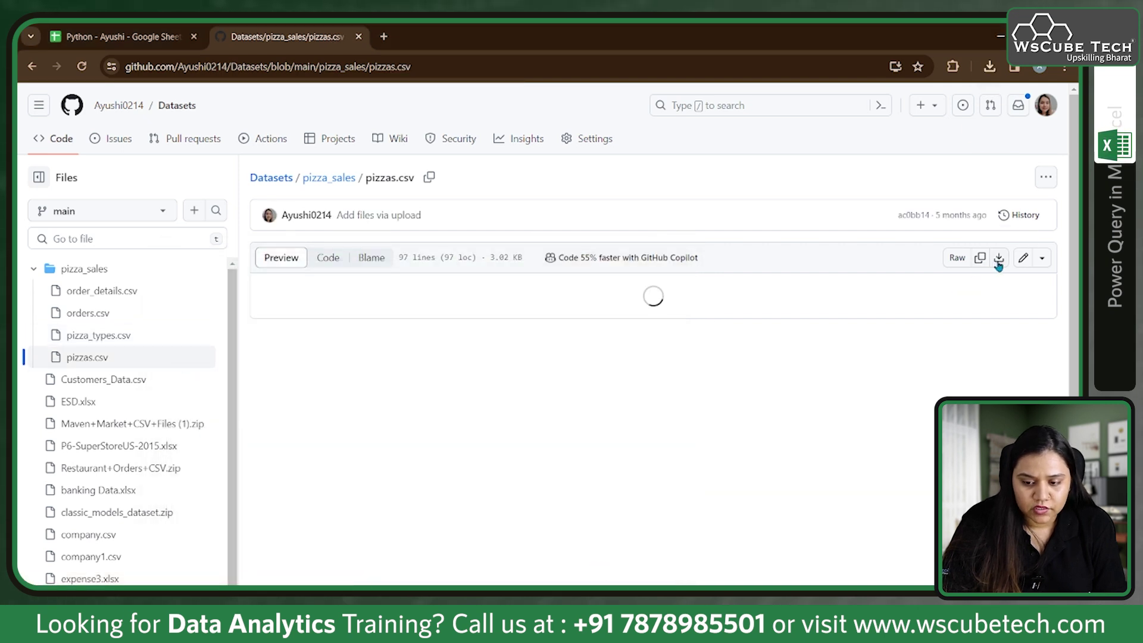
{"action": "left_click", "coordinate": [595, 565]}
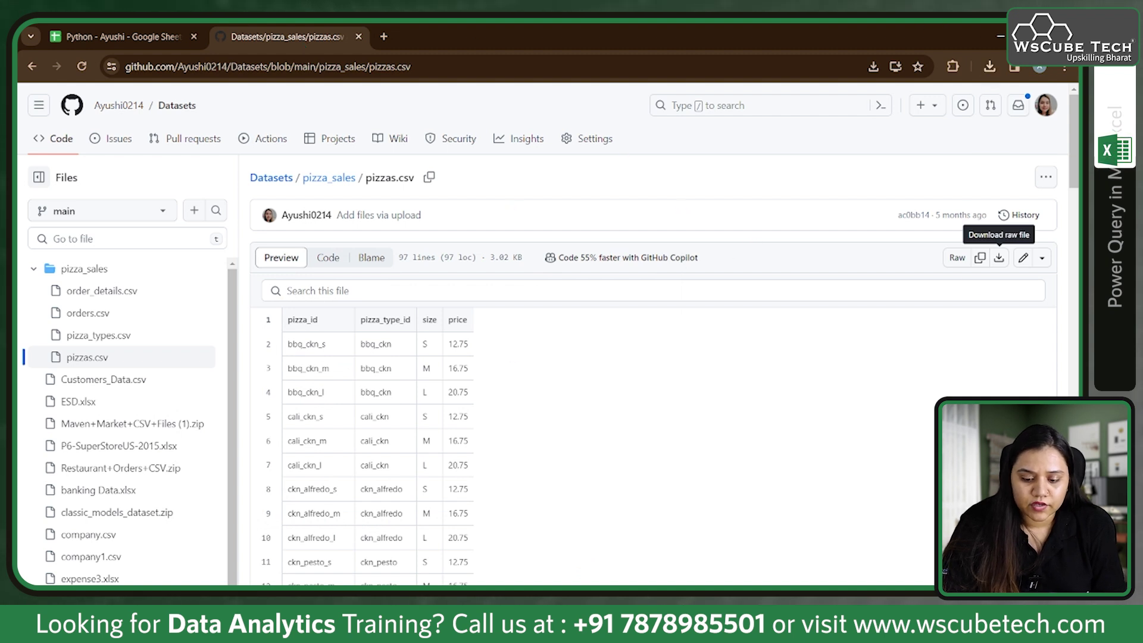
{"action": "mouse_move", "coordinate": [748, 592]}
{"action": "left_click", "coordinate": [823, 564]}
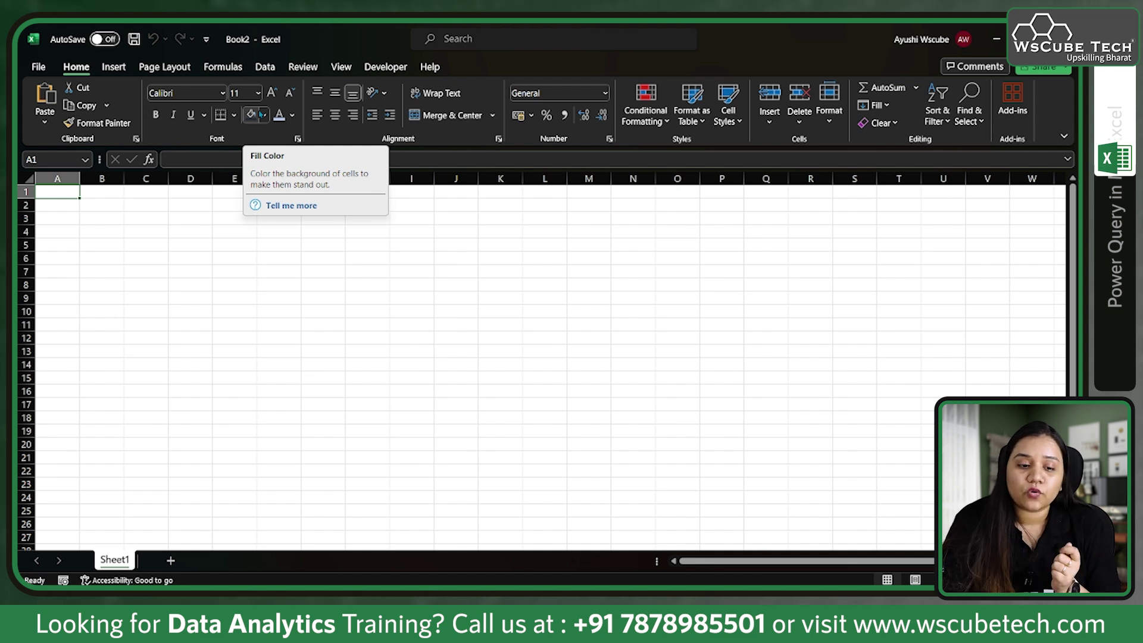
Use Data > Get Data > From Folder to pick the Desktop pizza sales folder as the source.
{"action": "left_click", "coordinate": [266, 70]}
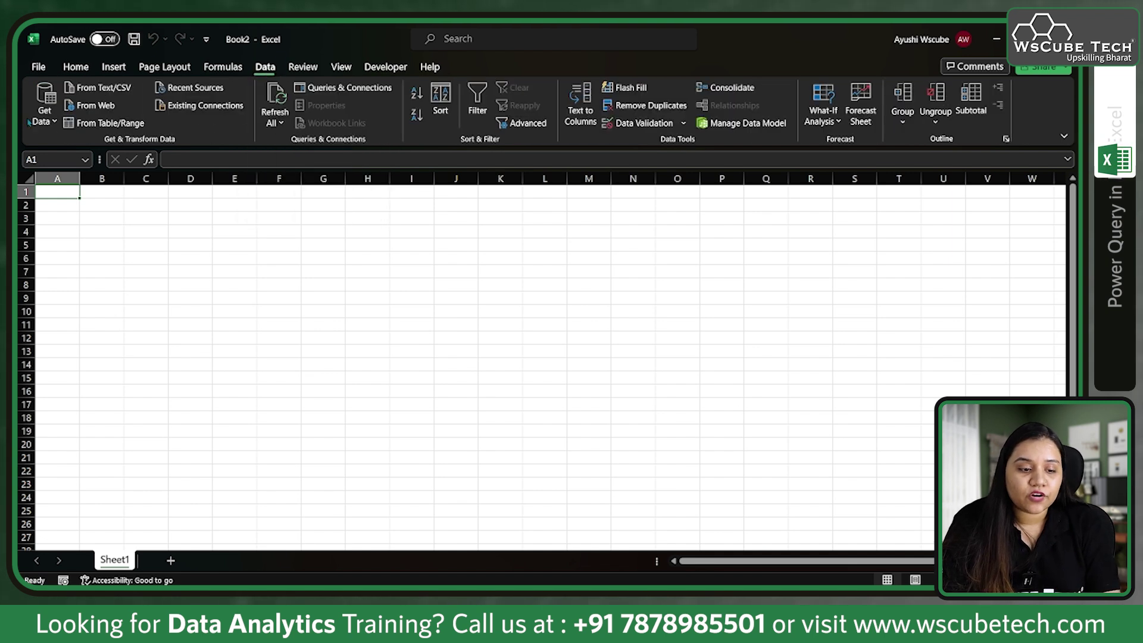
{"action": "left_click", "coordinate": [53, 124]}
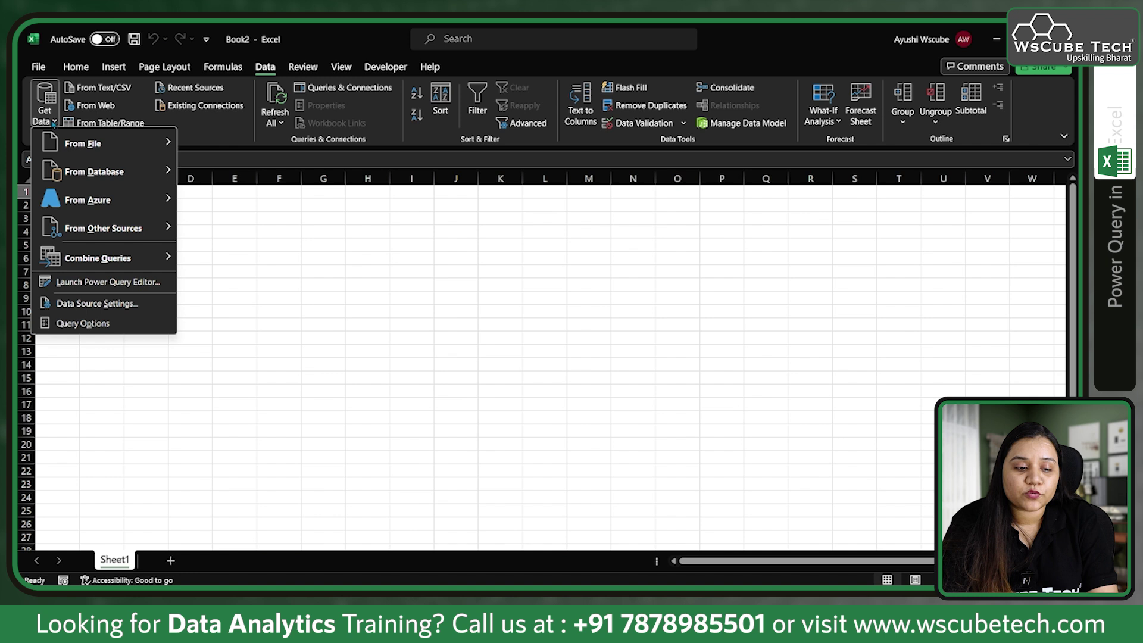
{"action": "mouse_move", "coordinate": [161, 143]}
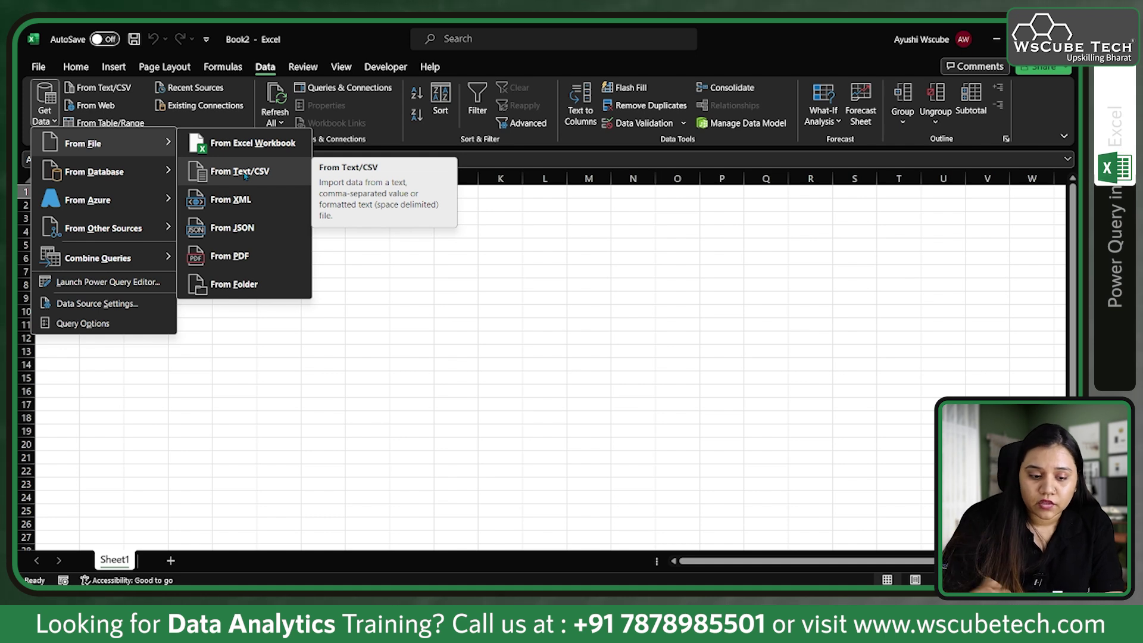
{"action": "left_click", "coordinate": [245, 284]}
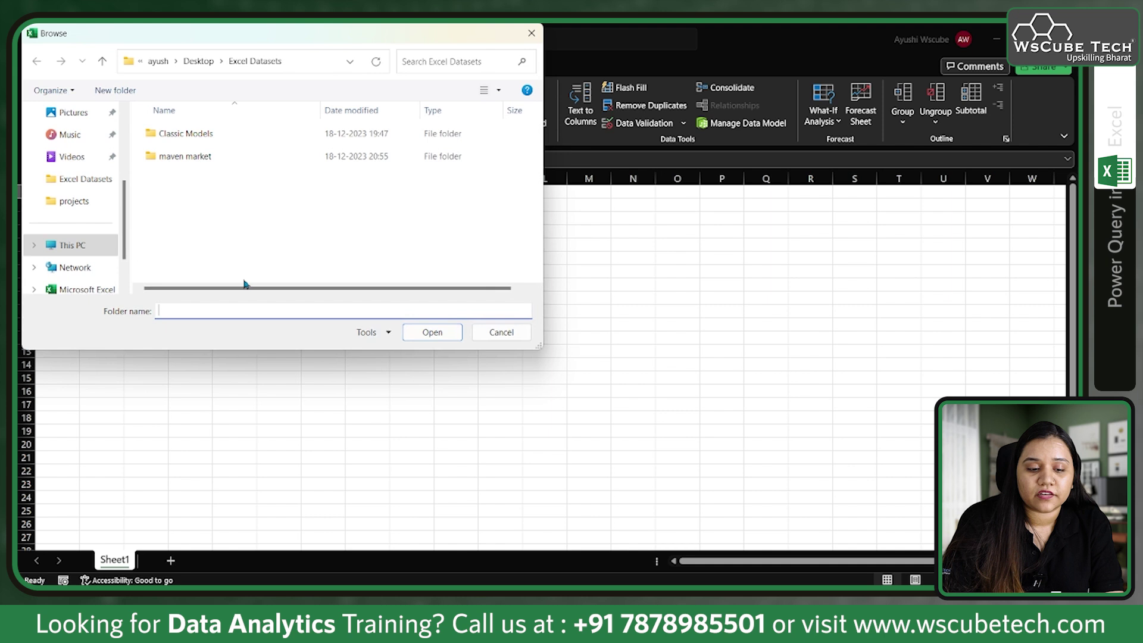
{"action": "left_click", "coordinate": [198, 61]}
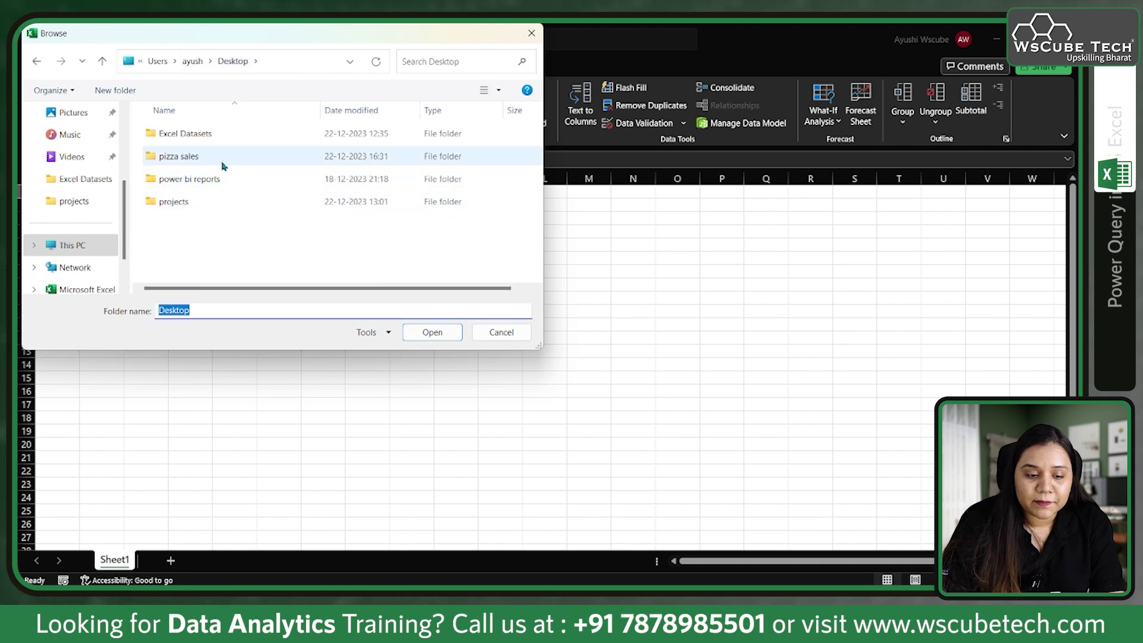
{"action": "left_click", "coordinate": [178, 156]}
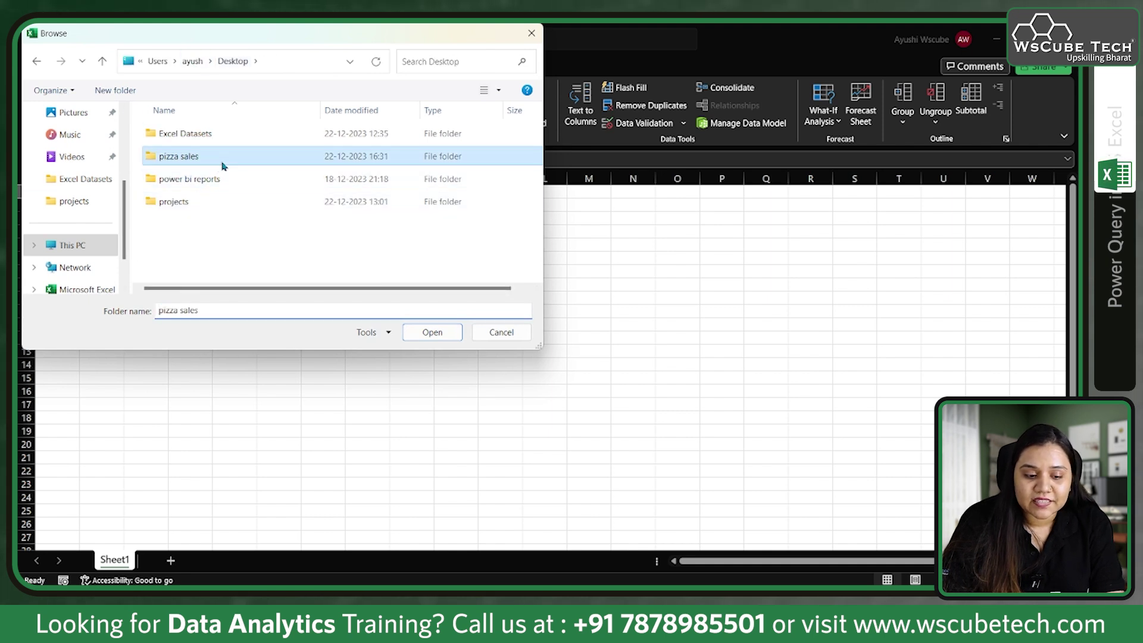
{"action": "left_click", "coordinate": [432, 333]}
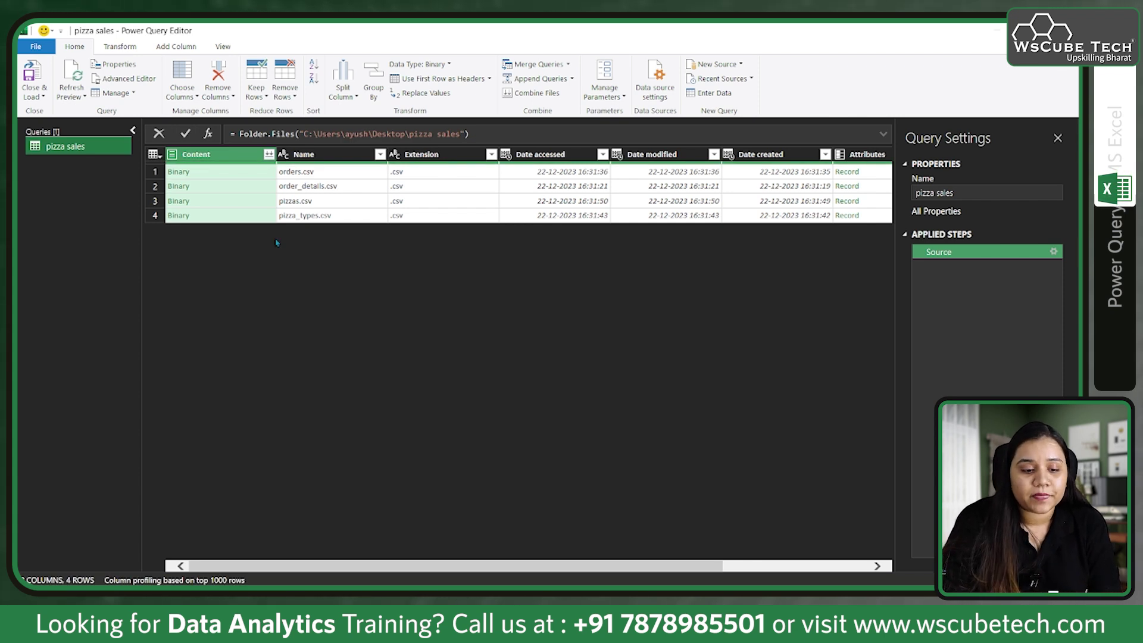
Drill into orders.csv, then delete Changed Type, Promoted Headers, Imported CSV and Navigation steps.
{"action": "left_click", "coordinate": [182, 172]}
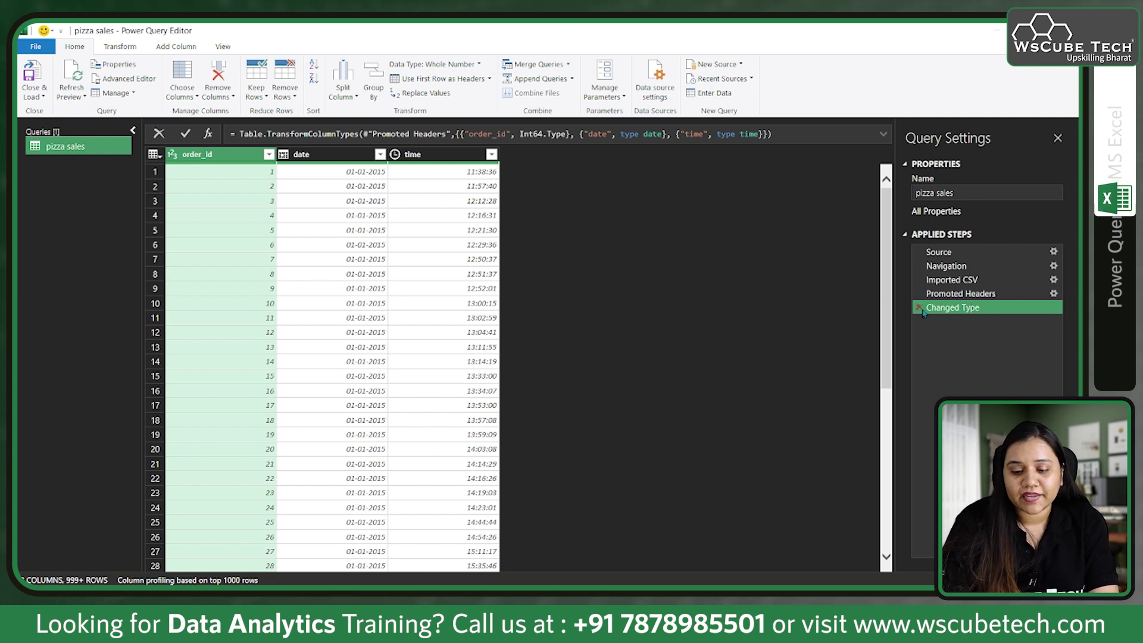
{"action": "left_click", "coordinate": [920, 308]}
{"action": "left_click", "coordinate": [918, 294]}
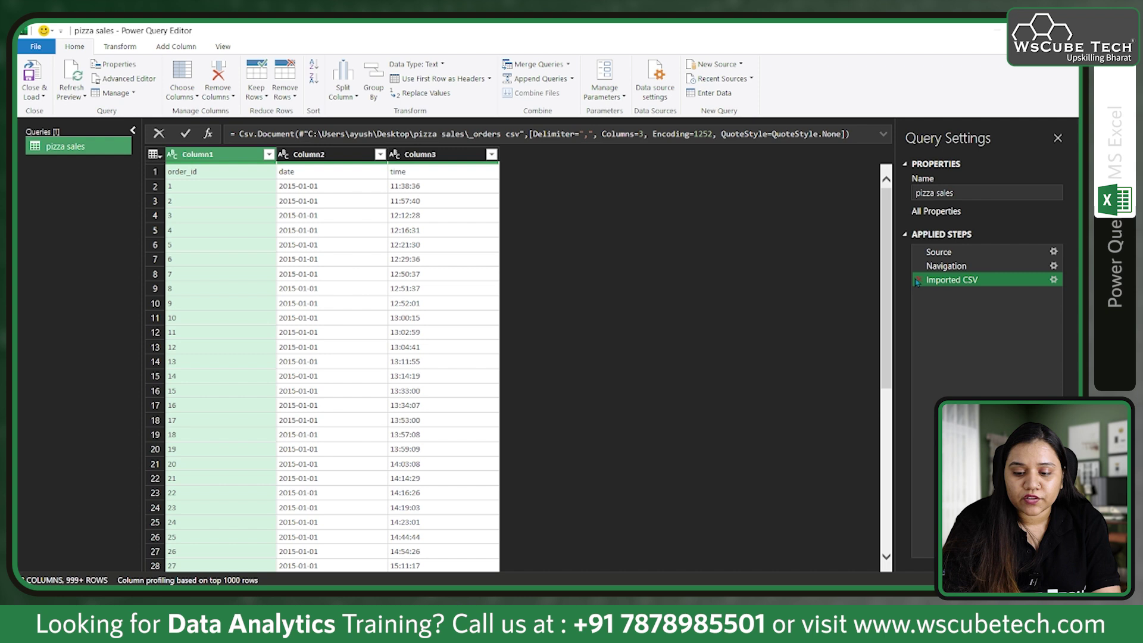
{"action": "left_click", "coordinate": [918, 280]}
{"action": "left_click", "coordinate": [918, 266]}
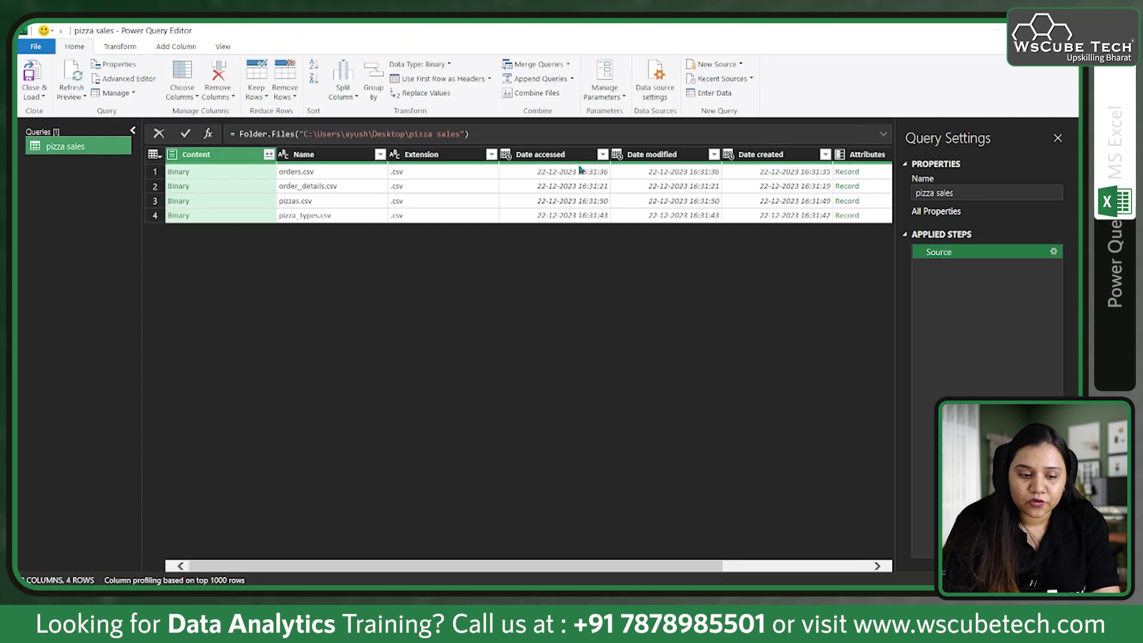
Add orders.csv as its own query and rename it orders.
{"action": "right_click", "coordinate": [178, 174]}
{"action": "left_click", "coordinate": [216, 214]}
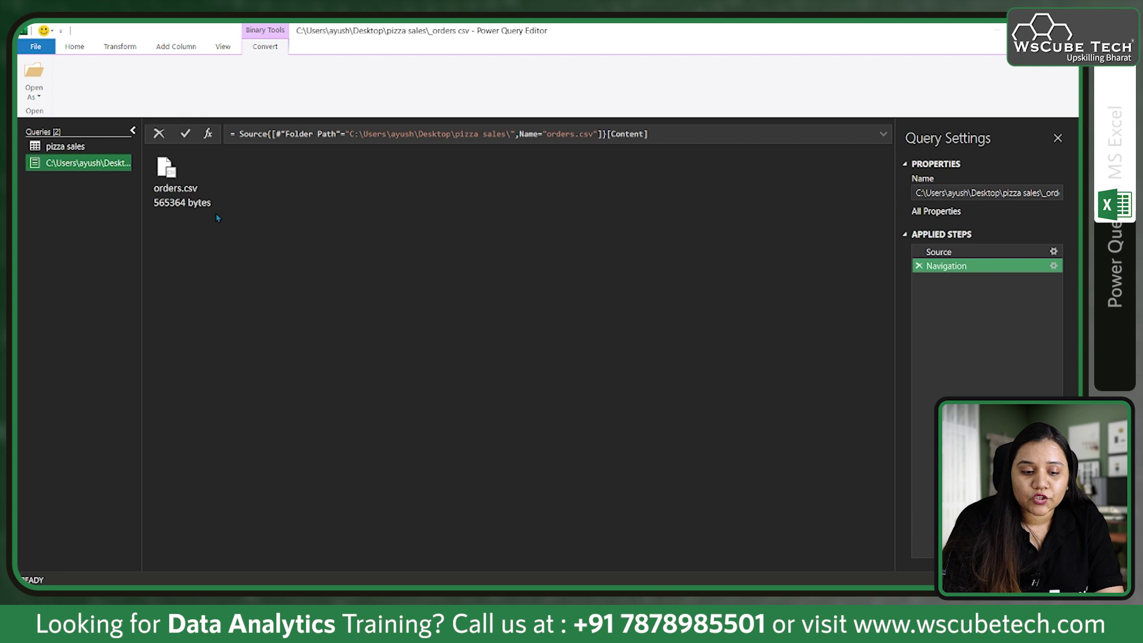
{"action": "left_click", "coordinate": [173, 178]}
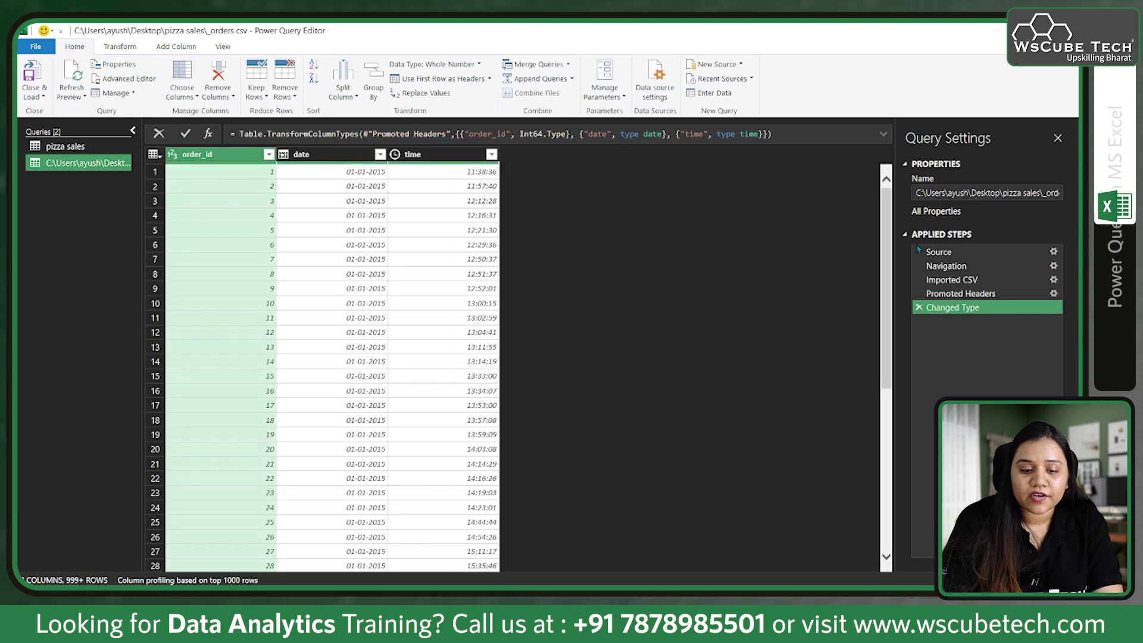
{"action": "left_click", "coordinate": [991, 193]}
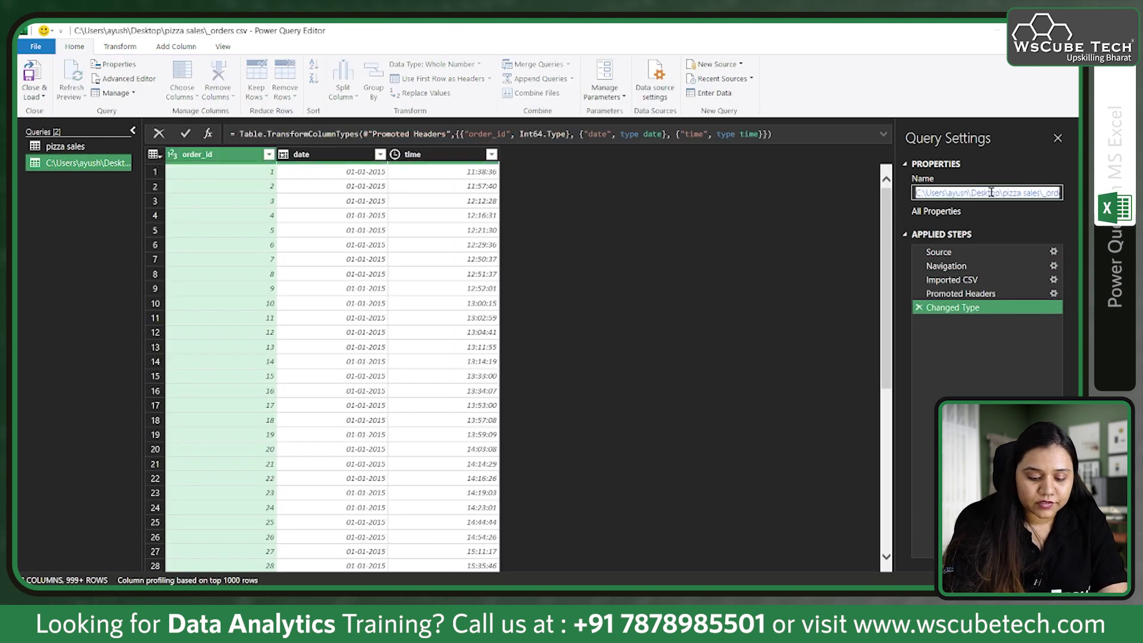
{"action": "type", "text": "orders"}
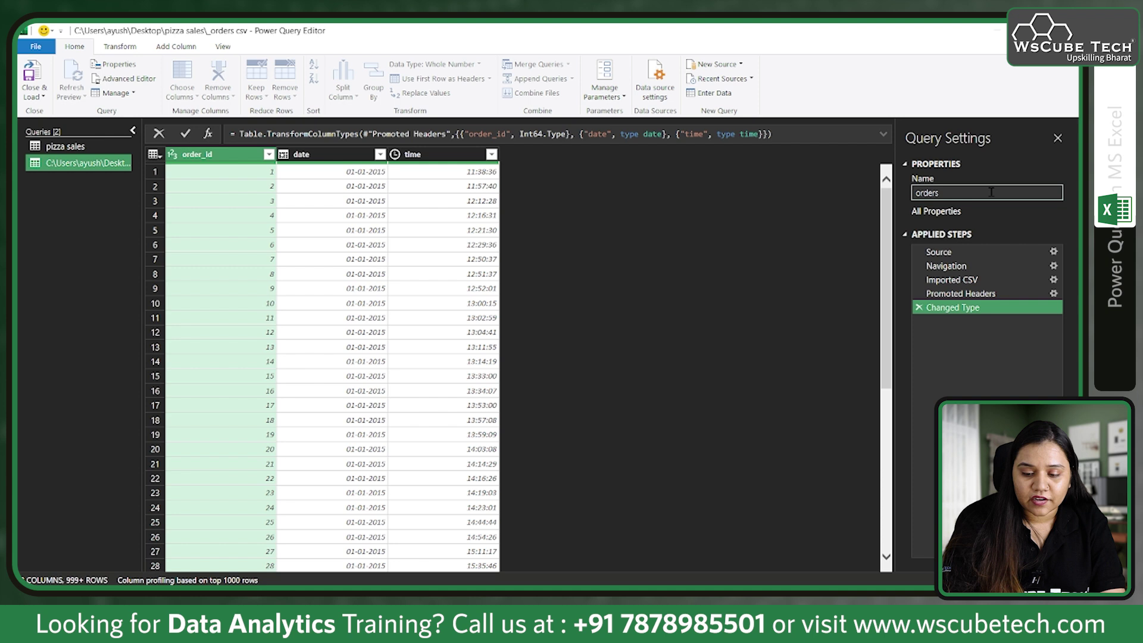
{"action": "key", "text": "Return"}
Add order_details.csv as a new query named order_details.
{"action": "left_click", "coordinate": [87, 150]}
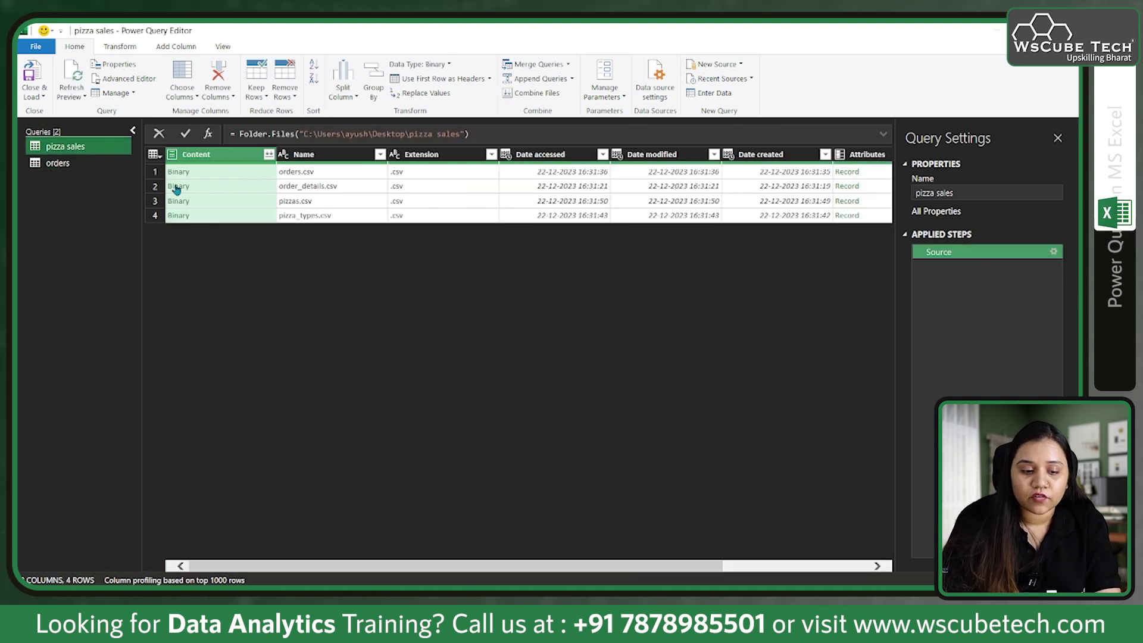
{"action": "right_click", "coordinate": [175, 186]}
{"action": "left_click", "coordinate": [214, 223]}
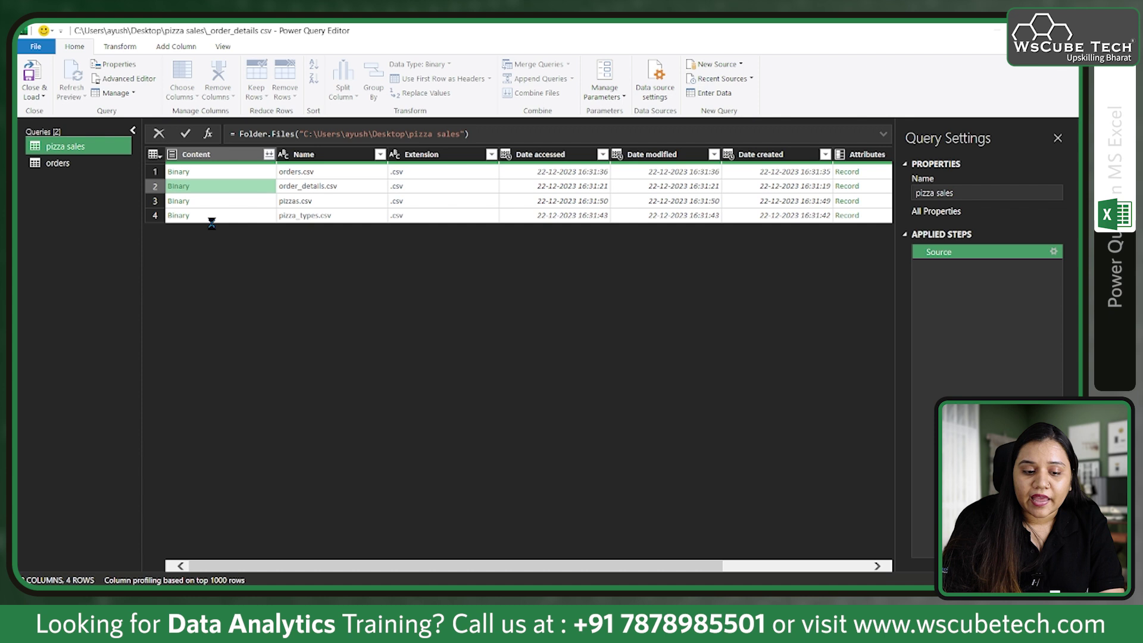
{"action": "left_click", "coordinate": [208, 194]}
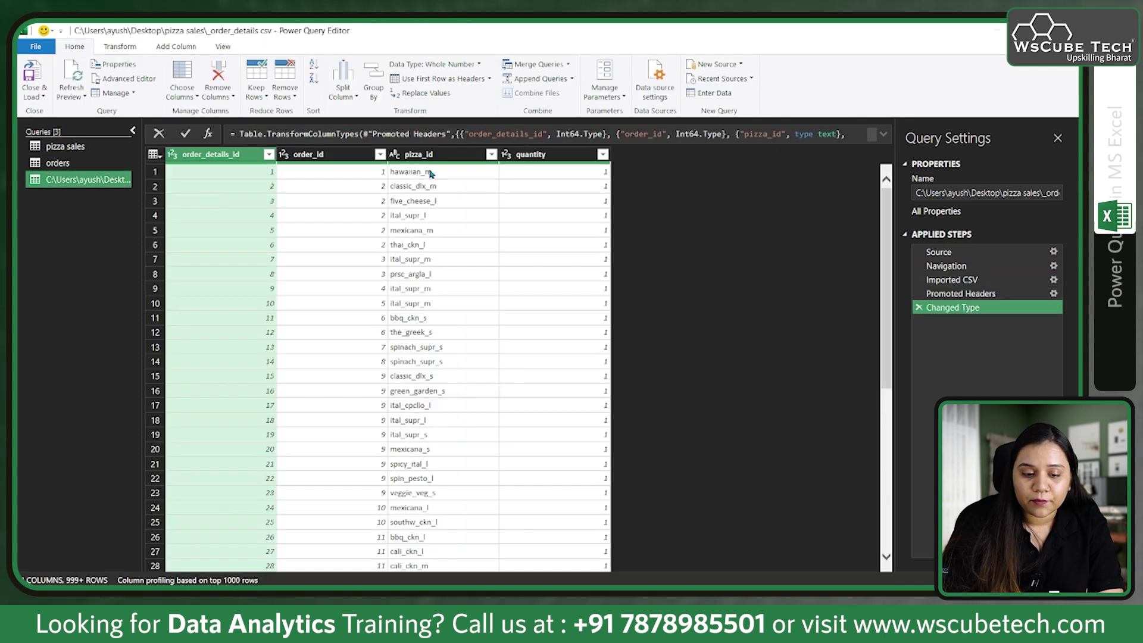
{"action": "left_click", "coordinate": [982, 189]}
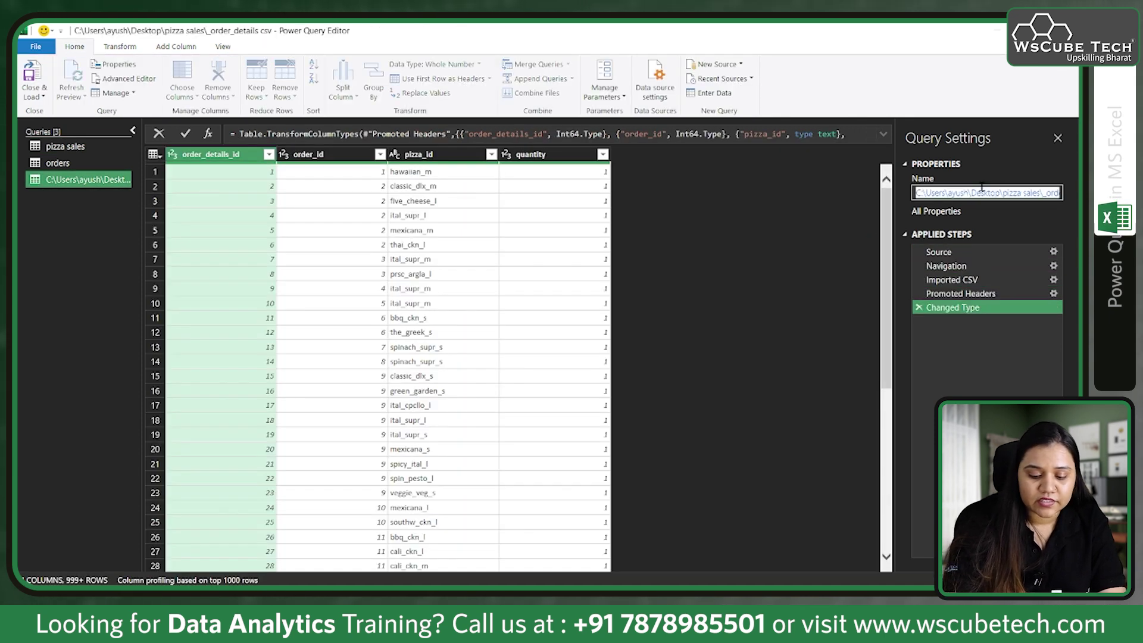
{"action": "key", "text": "BackSpace"}
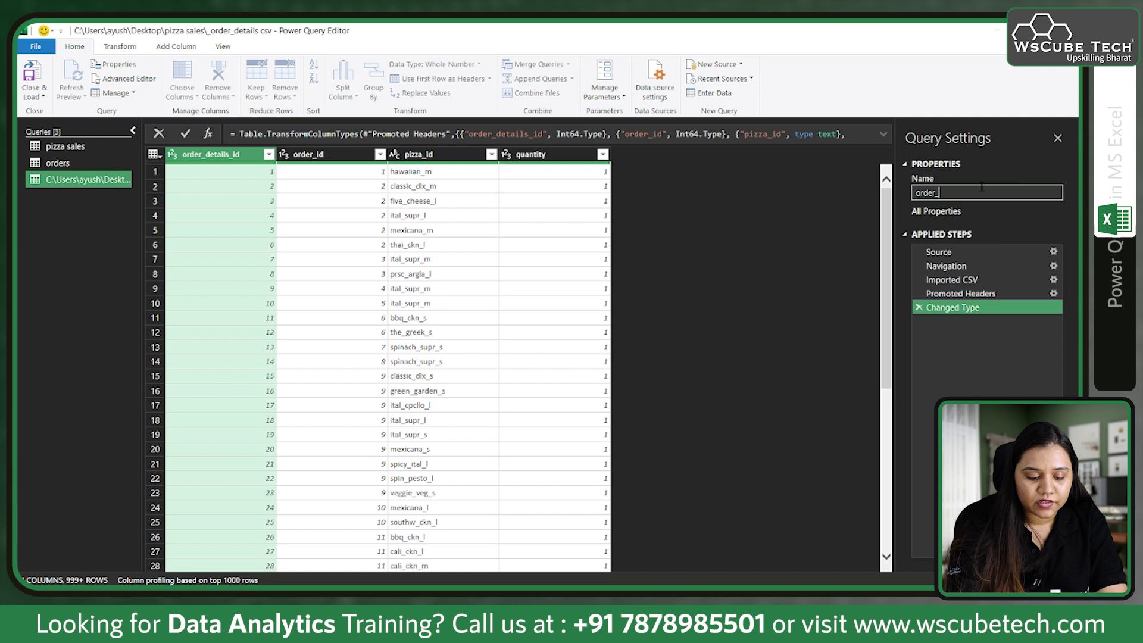
{"action": "type", "text": "order_details"}
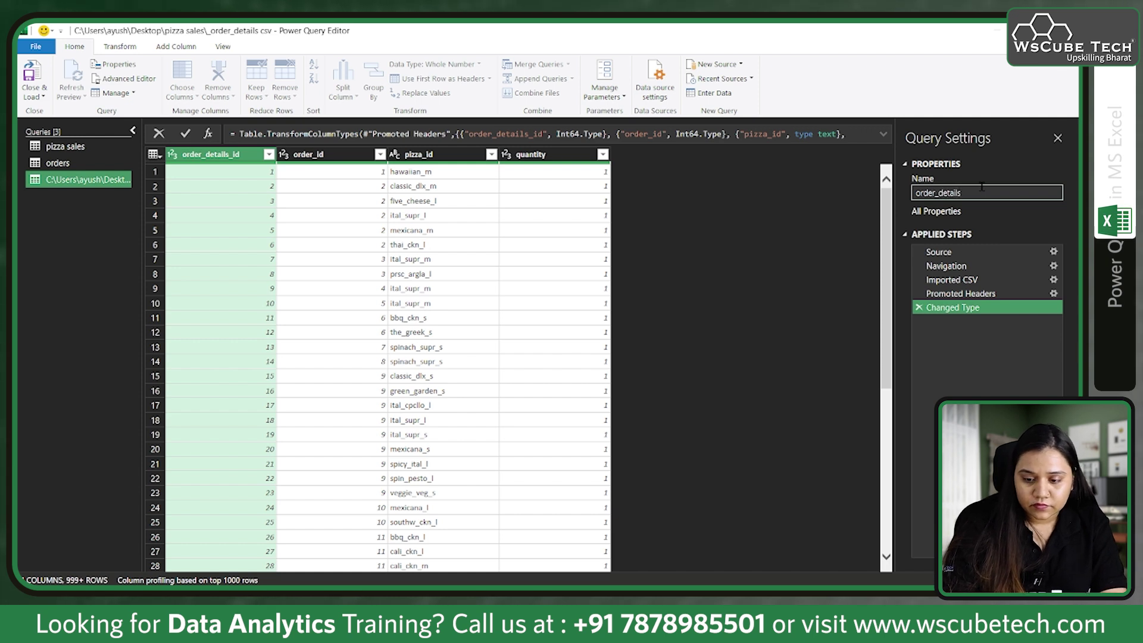
{"action": "key", "text": "Return"}
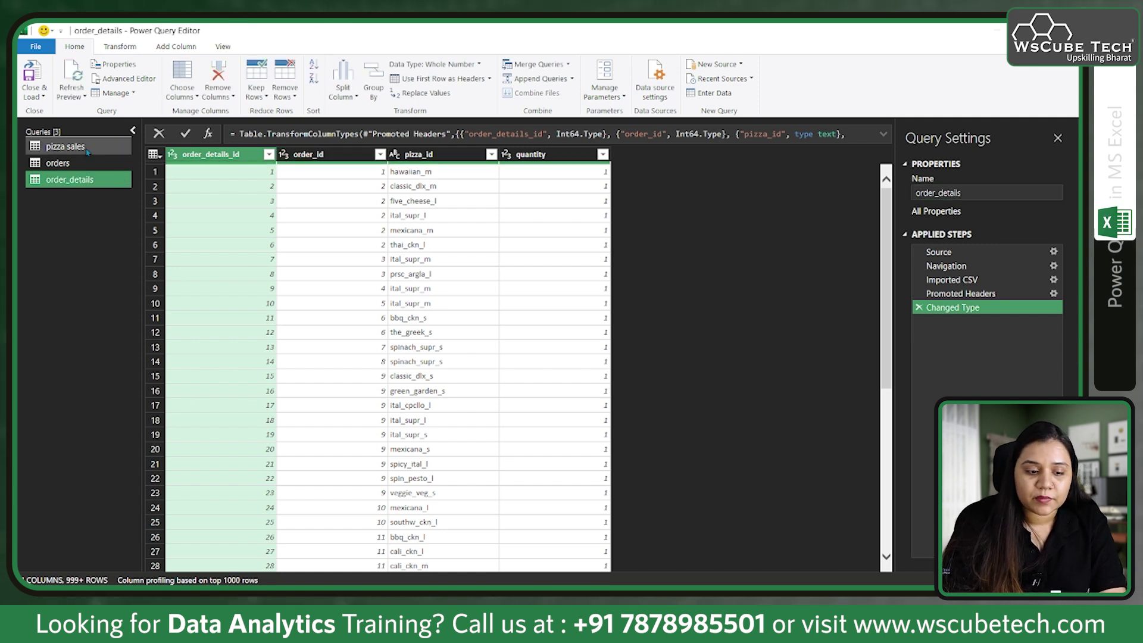
Add pizzas.csv as a new query named pizzas.
{"action": "left_click", "coordinate": [65, 147]}
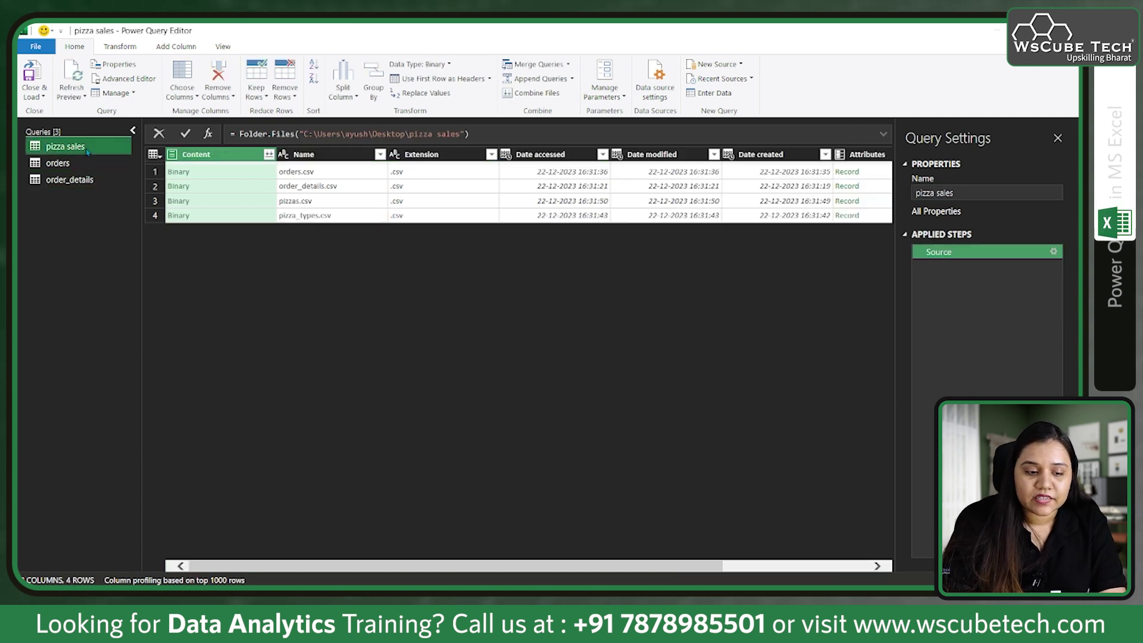
{"action": "right_click", "coordinate": [186, 203]}
{"action": "left_click", "coordinate": [215, 237]}
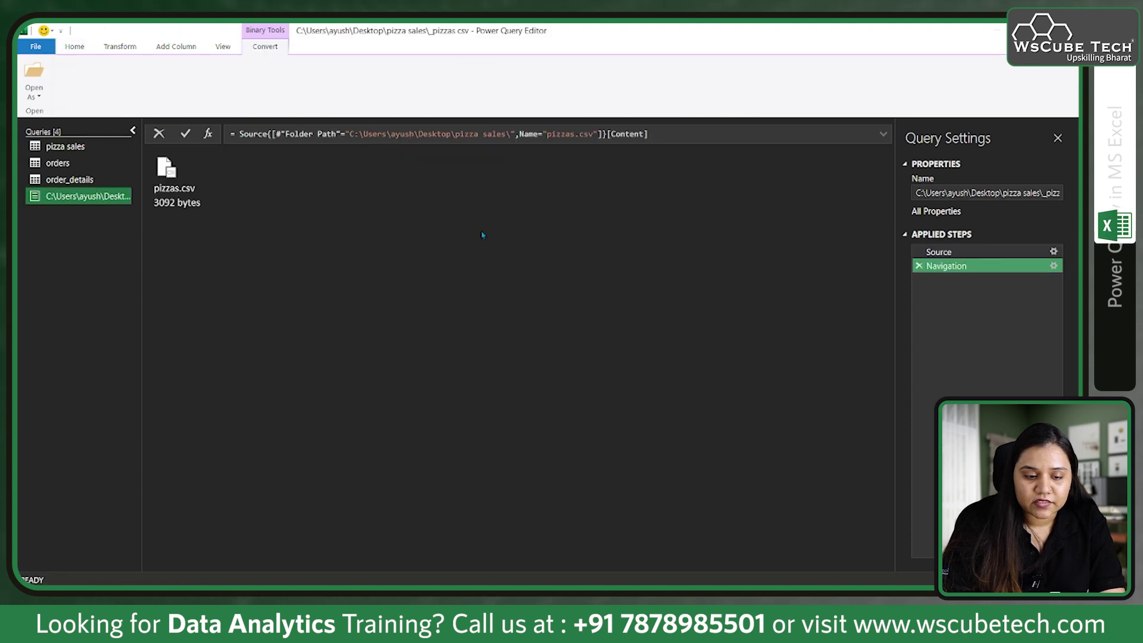
{"action": "double_click", "coordinate": [203, 197]}
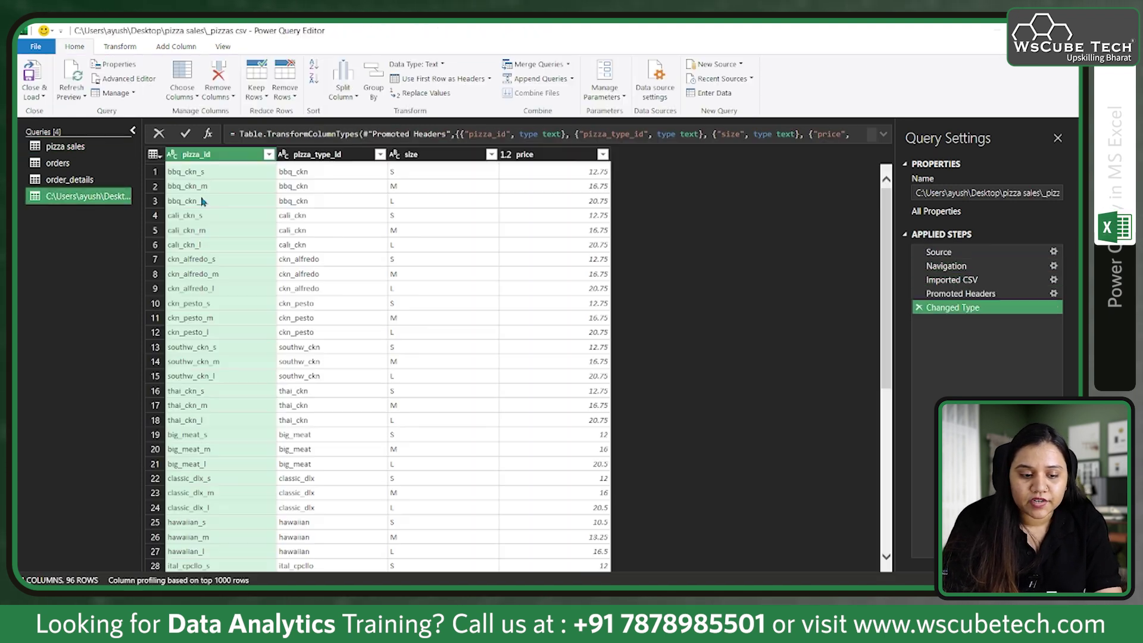
{"action": "left_click", "coordinate": [998, 193]}
{"action": "key", "text": "ctrl+a"}
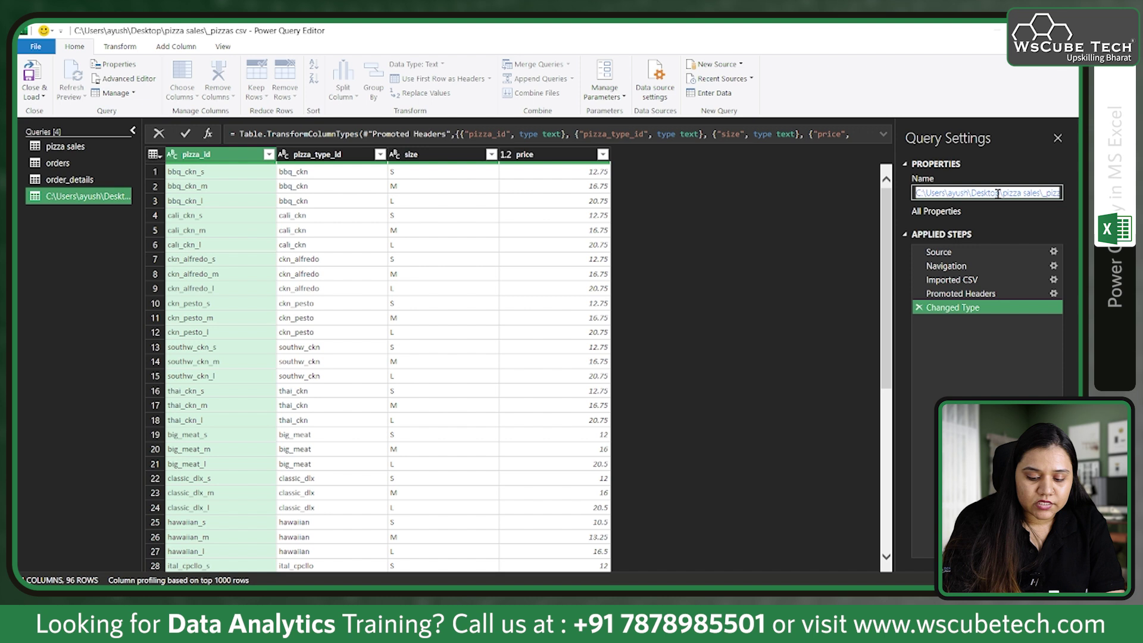
{"action": "type", "text": "pizzas"}
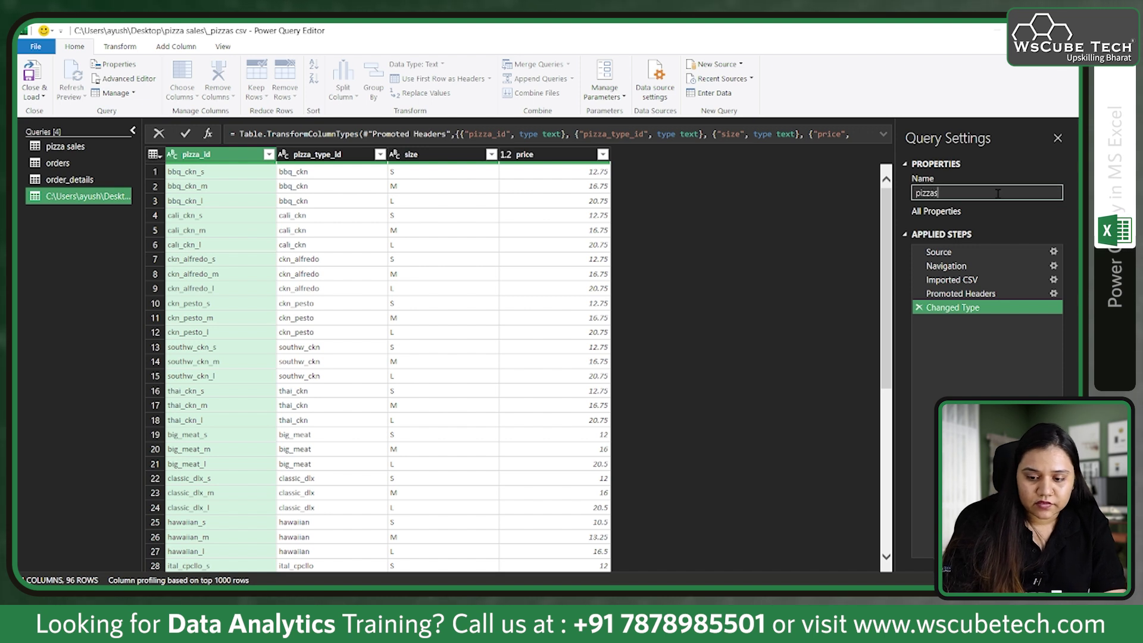
{"action": "key", "text": "Return"}
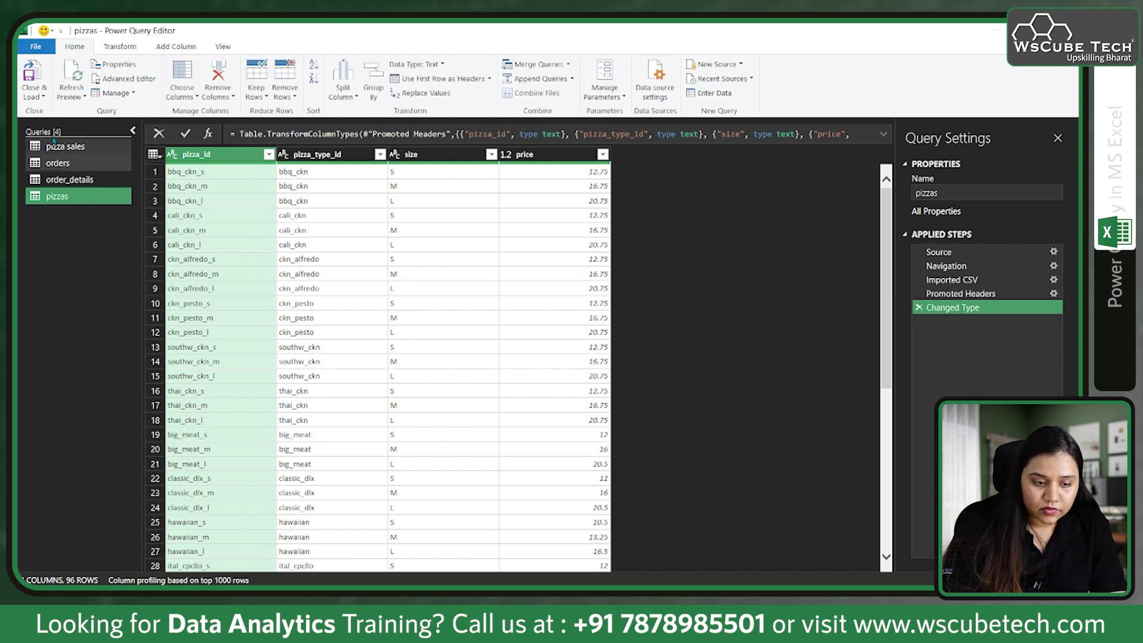
Add pizza_types.csv as a new query named 'pizza types'.
{"action": "left_click", "coordinate": [52, 147]}
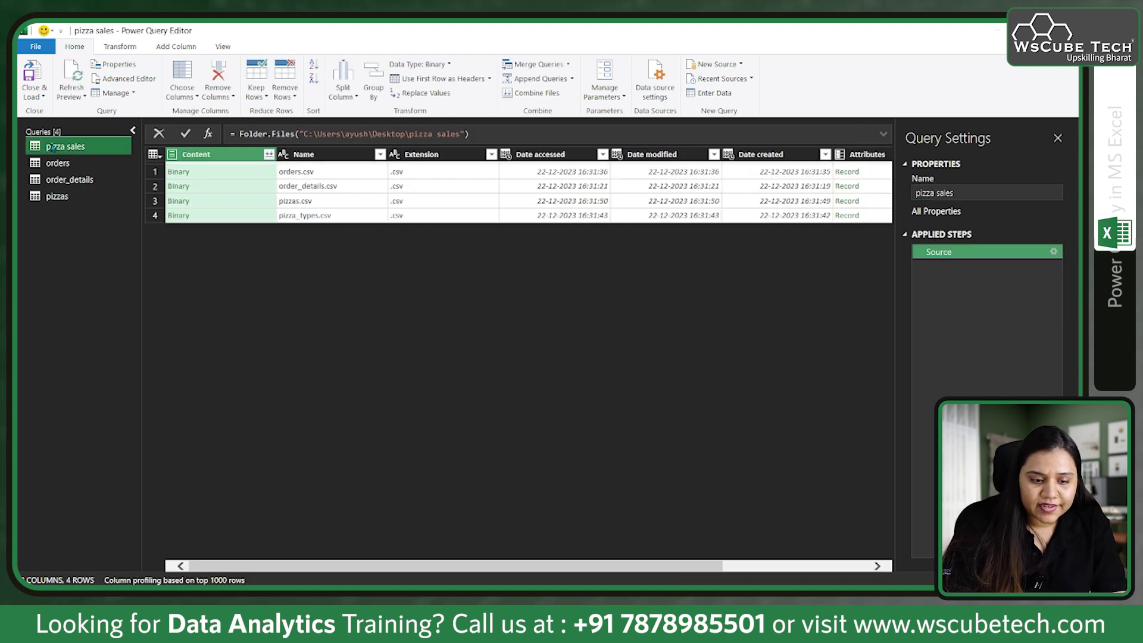
{"action": "right_click", "coordinate": [183, 216]}
{"action": "left_click", "coordinate": [214, 255]}
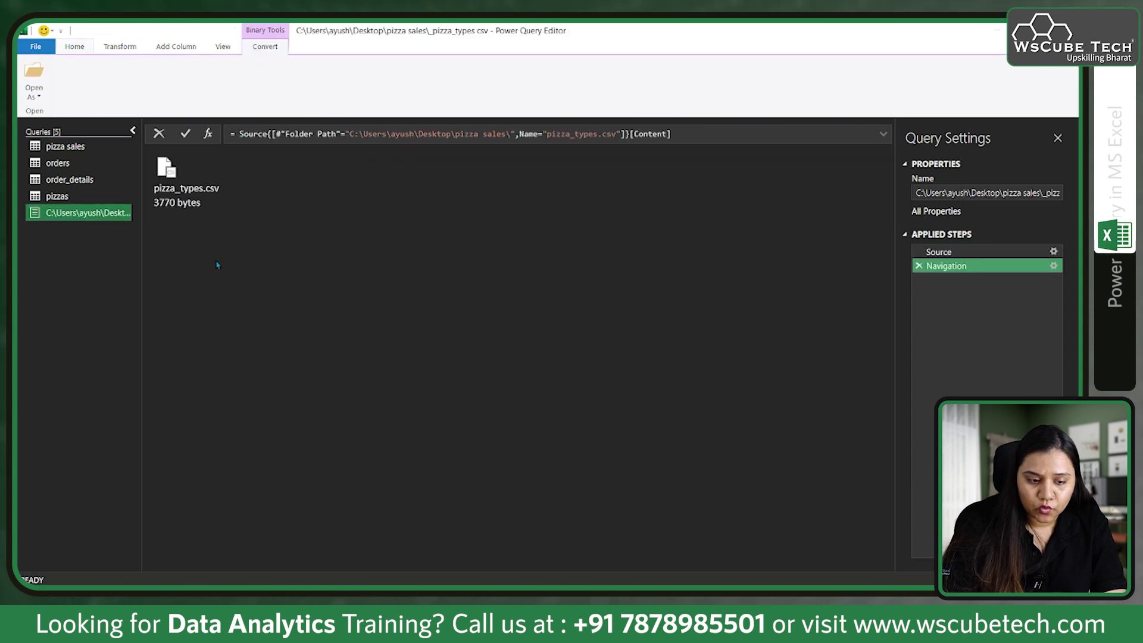
{"action": "left_click", "coordinate": [193, 201]}
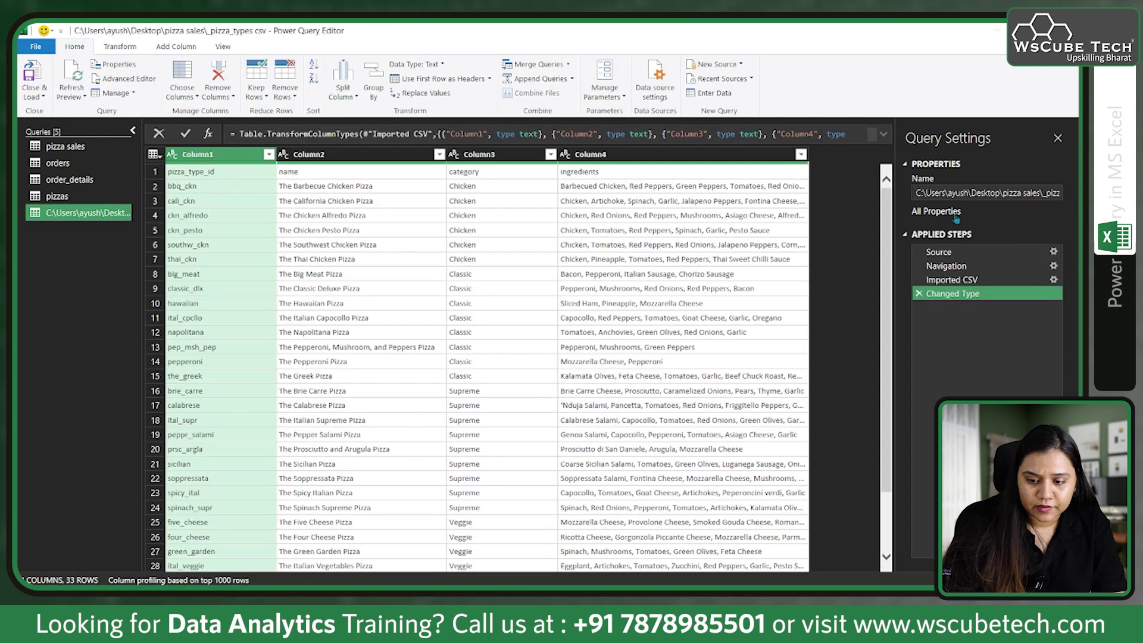
{"action": "triple_click", "coordinate": [958, 192]}
{"action": "type", "text": "p"}
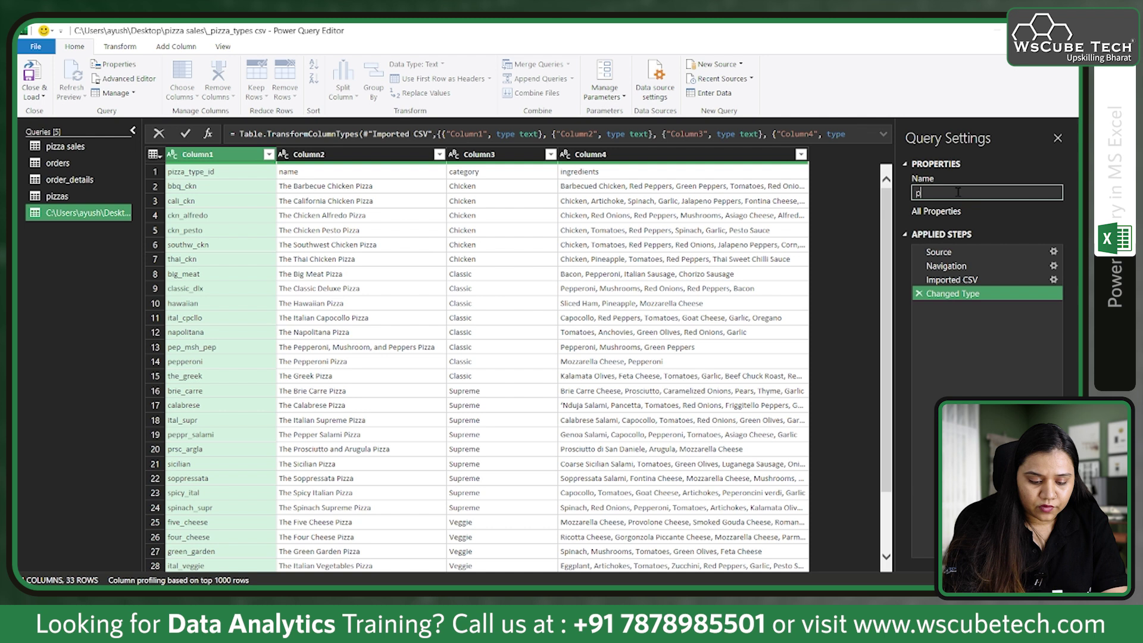
{"action": "type", "text": "izza"}
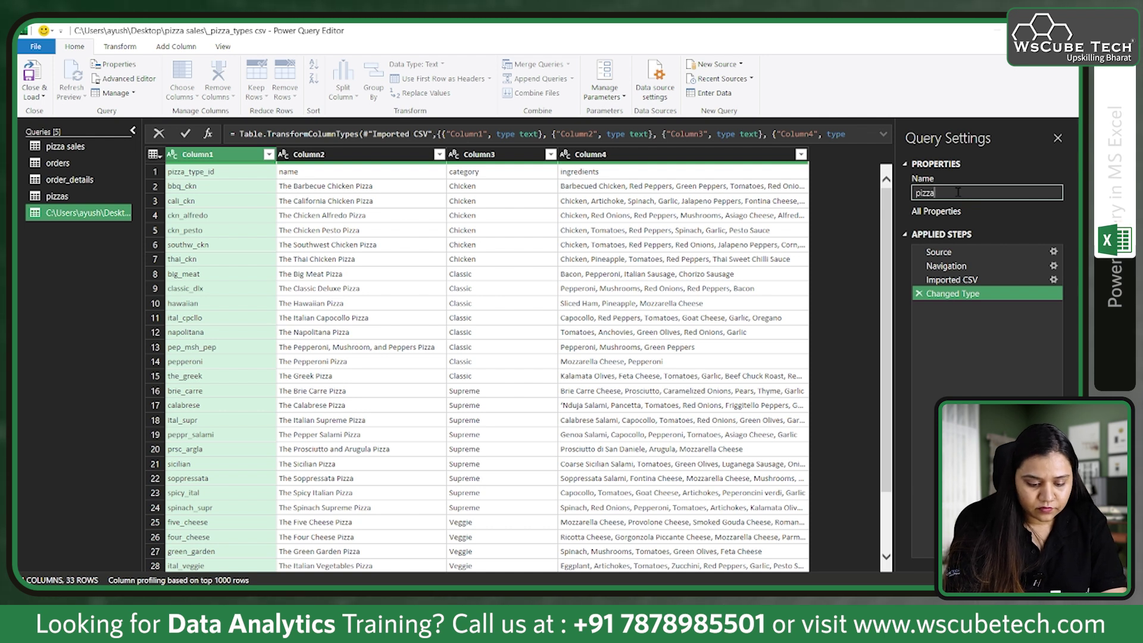
{"action": "type", "text": " types"}
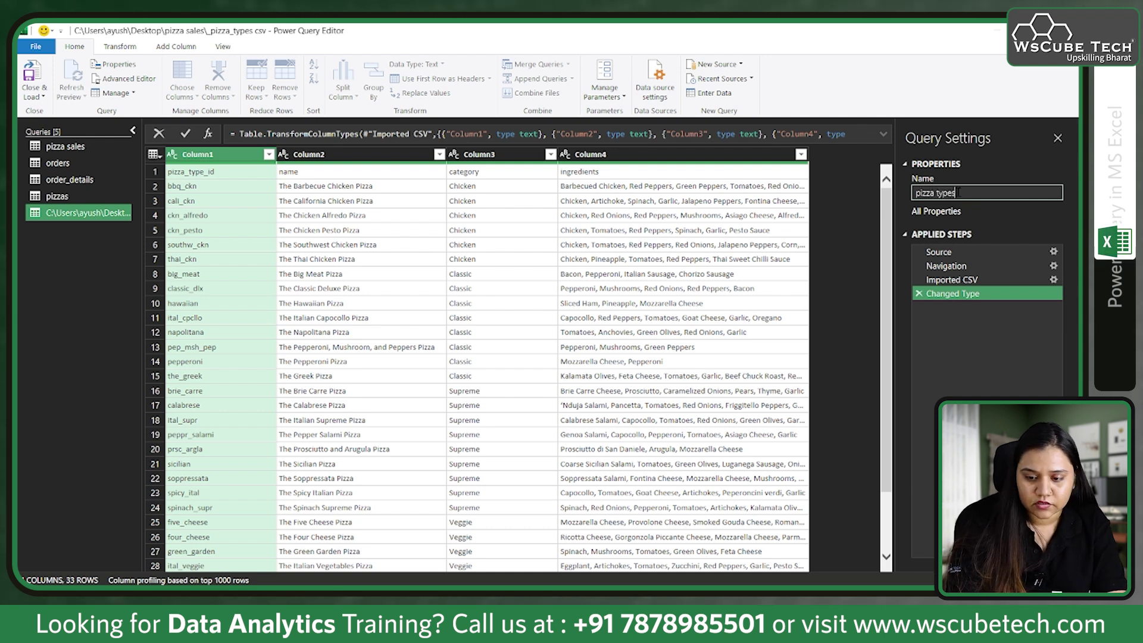
{"action": "key", "text": "Return"}
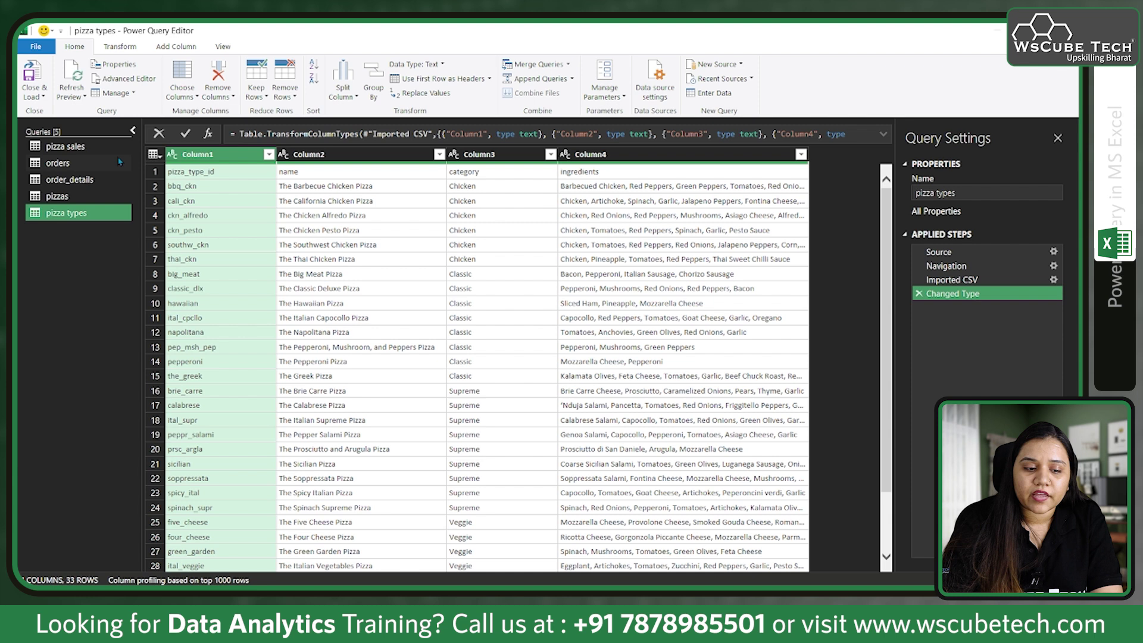
Preview the orders, order_details, pizzas and pizza types tables, ending back on orders.
{"action": "left_click", "coordinate": [107, 165]}
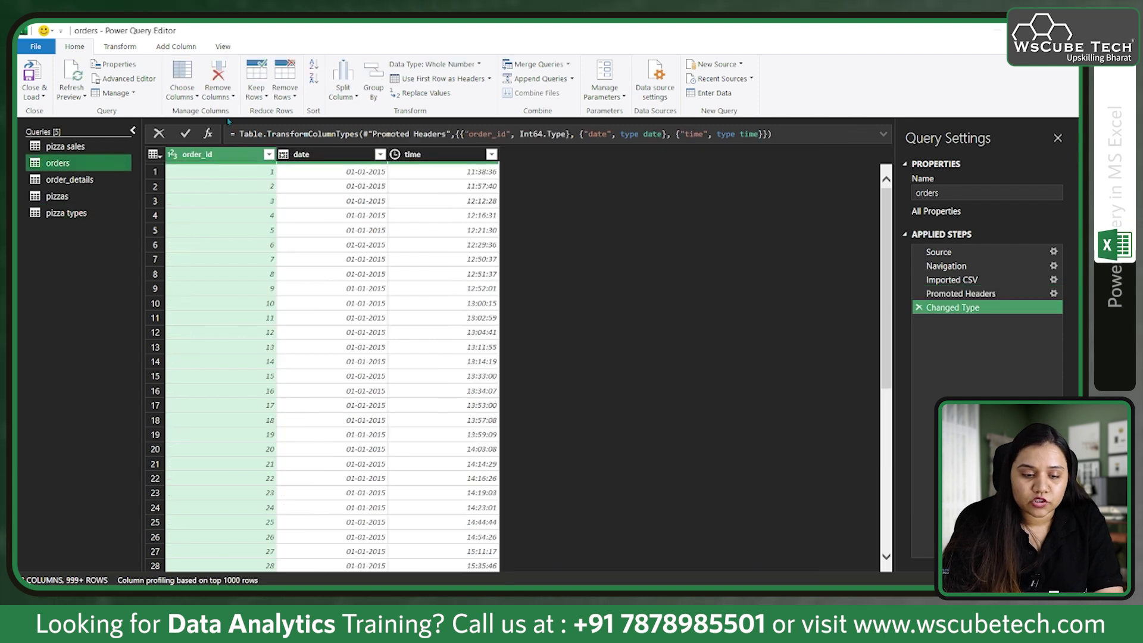
{"action": "left_click", "coordinate": [89, 180]}
{"action": "left_click", "coordinate": [90, 198]}
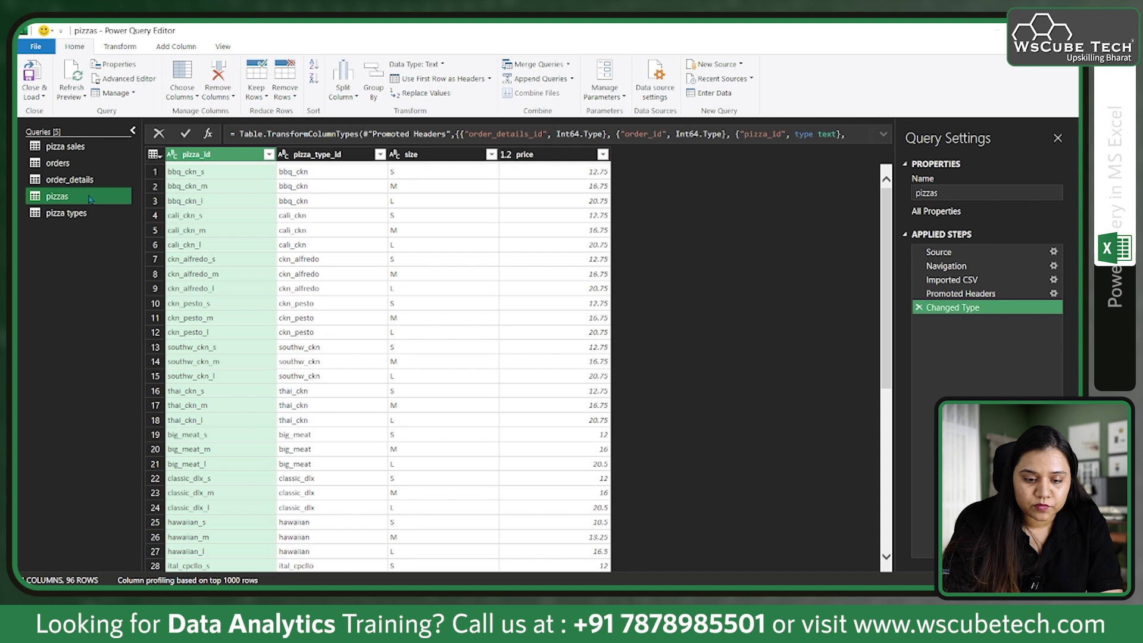
{"action": "left_click", "coordinate": [94, 213]}
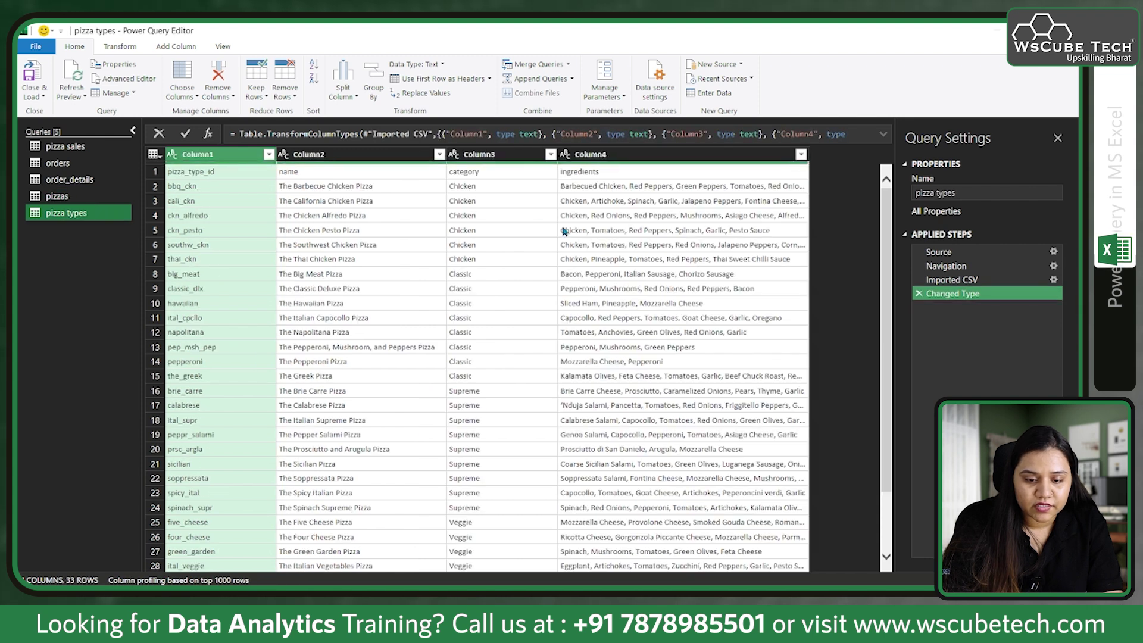
{"action": "left_click", "coordinate": [81, 165]}
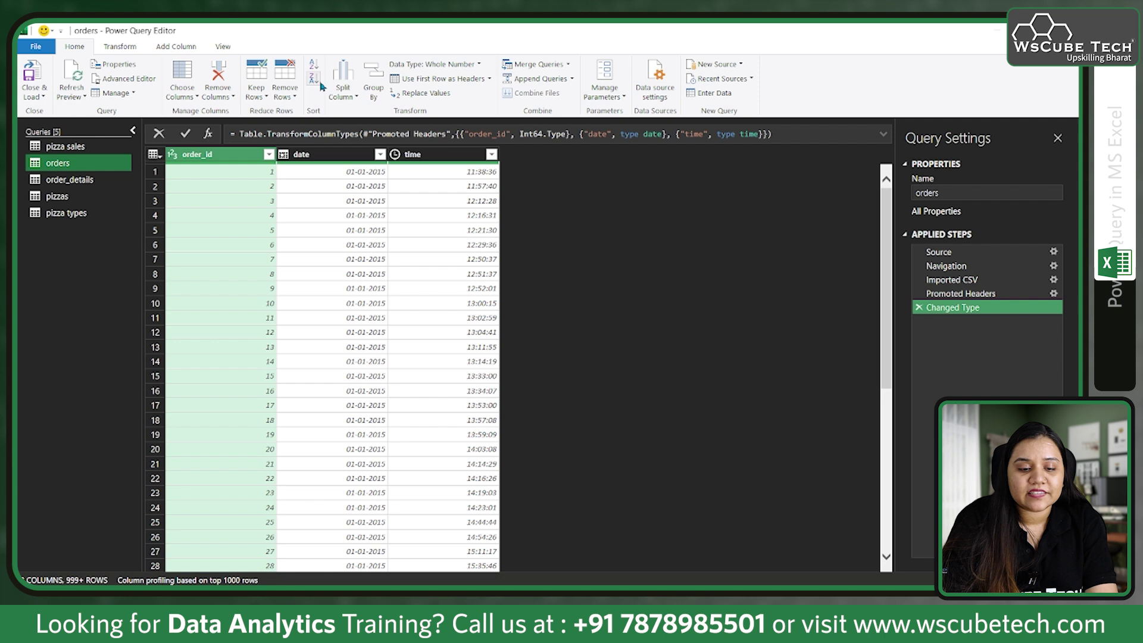
{"action": "left_click", "coordinate": [347, 99]}
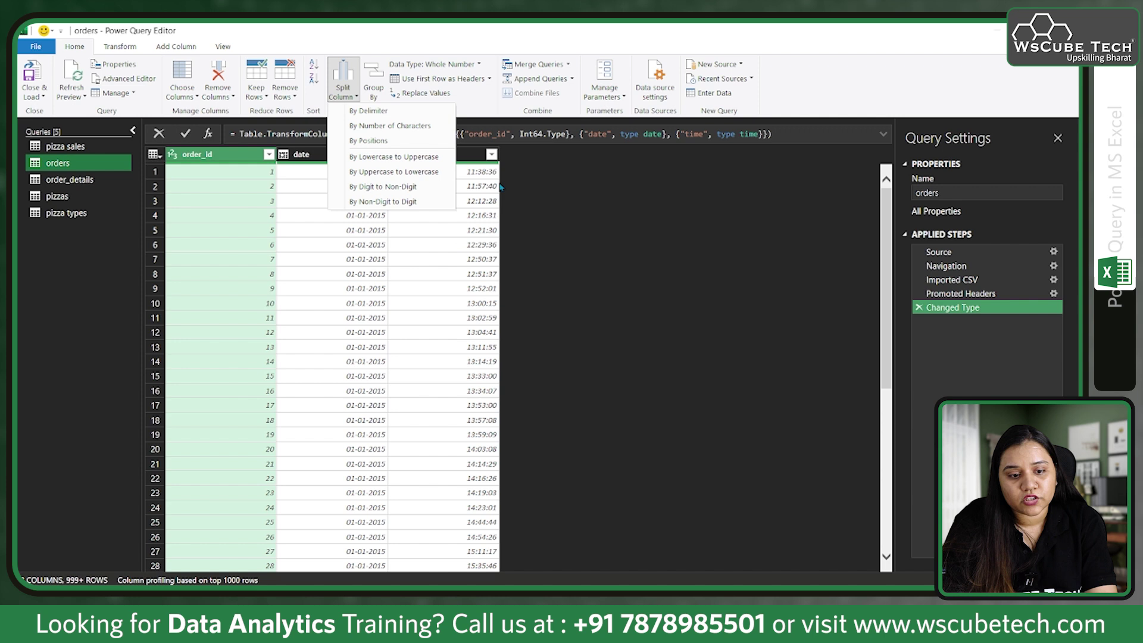
{"action": "key", "text": "Escape"}
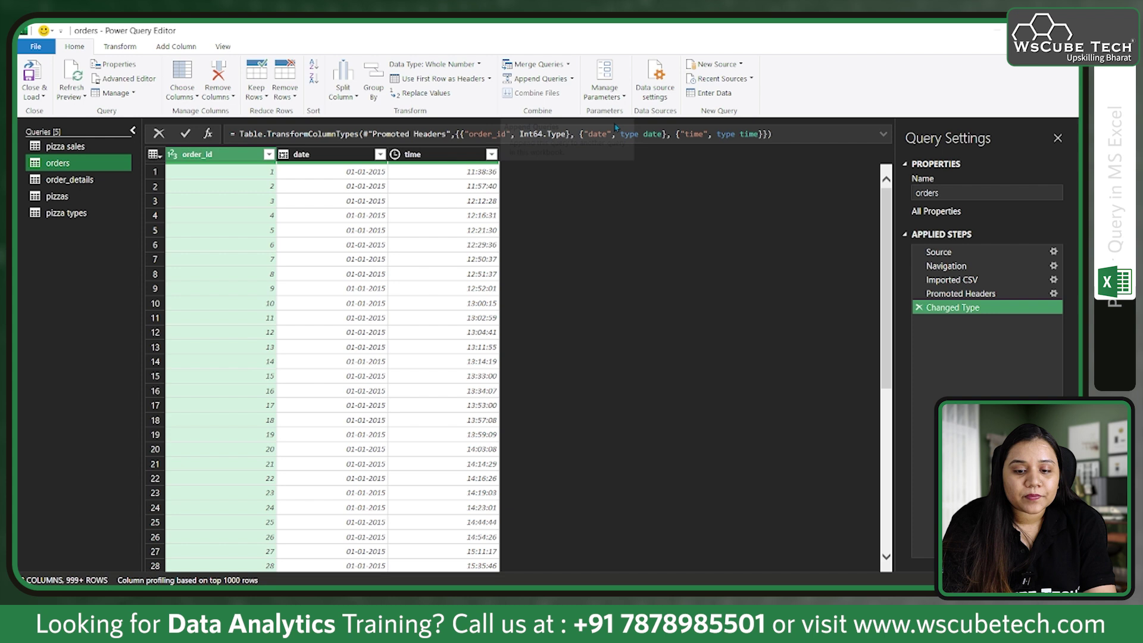
Open the Transform tab, dismiss the custom data types tip, and browse the Statistics, Standard and Scientific menus.
{"action": "left_click", "coordinate": [130, 49]}
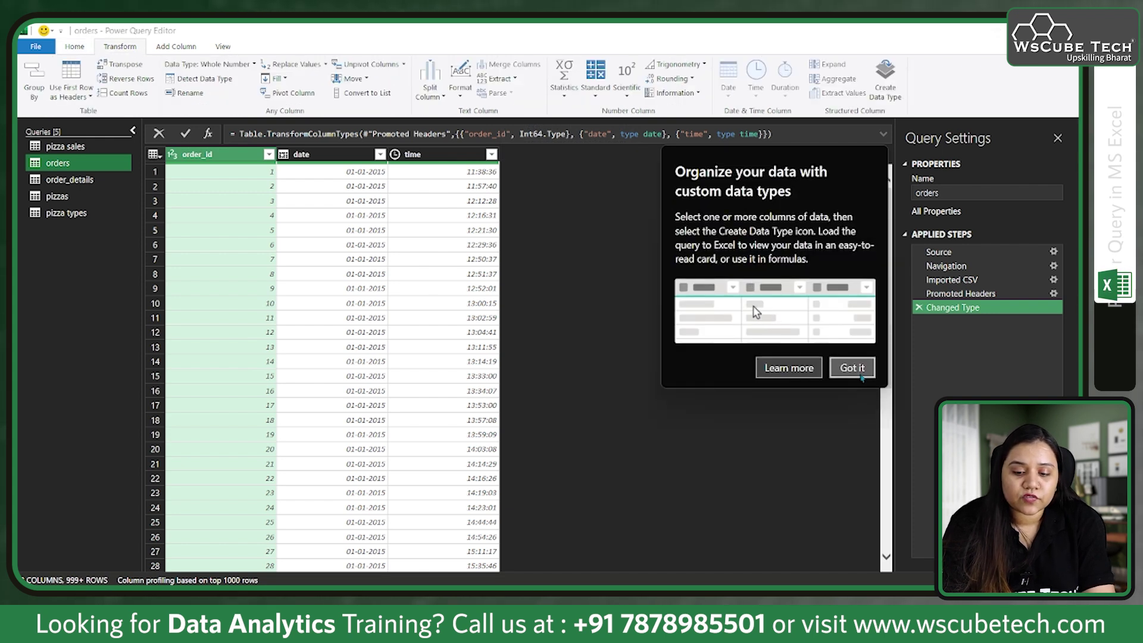
{"action": "key", "text": "Escape"}
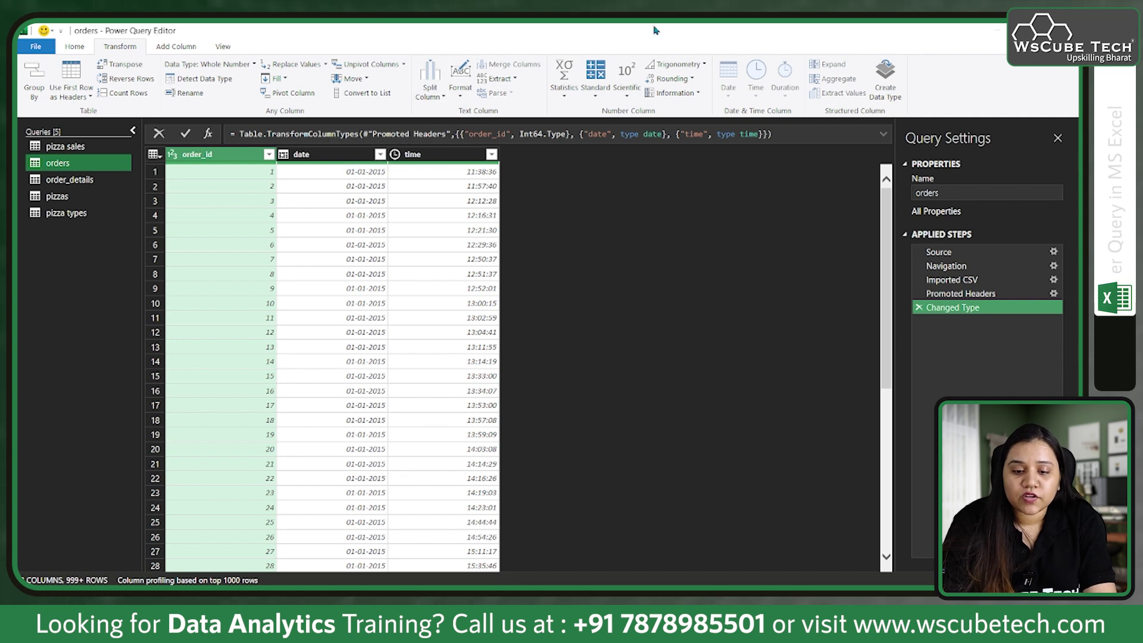
{"action": "left_click", "coordinate": [564, 92]}
{"action": "left_click", "coordinate": [566, 90]}
{"action": "left_click", "coordinate": [593, 88]}
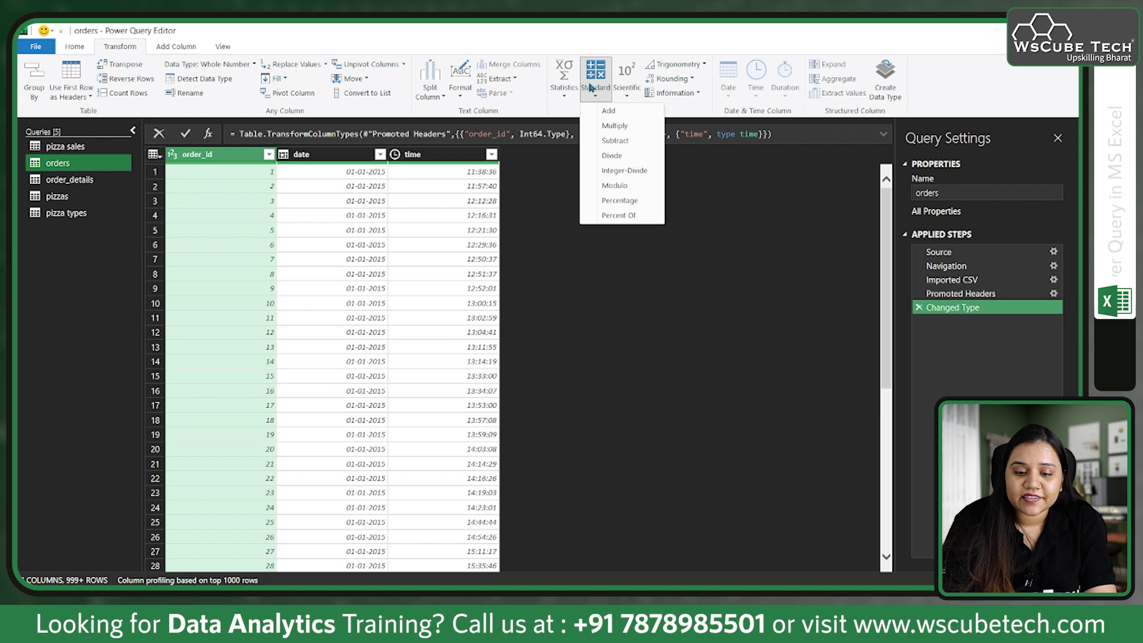
{"action": "left_click", "coordinate": [592, 88]}
{"action": "left_click", "coordinate": [624, 89]}
{"action": "left_click", "coordinate": [623, 91]}
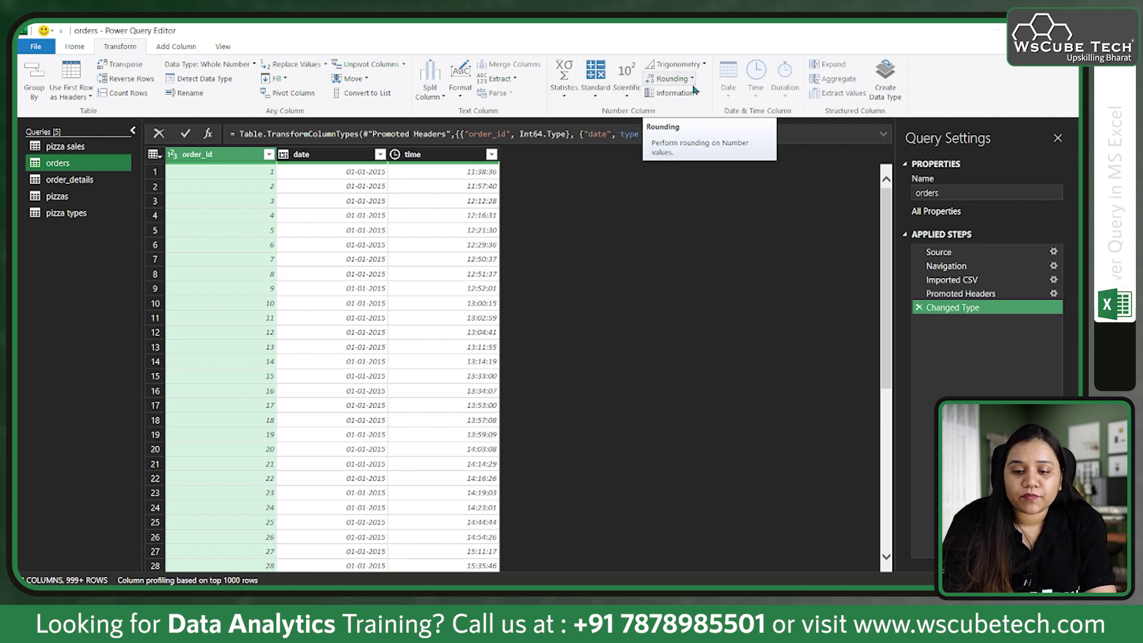
Review the Date options for the date column and Time options for the time column, then switch to Add Column.
{"action": "left_click", "coordinate": [352, 159]}
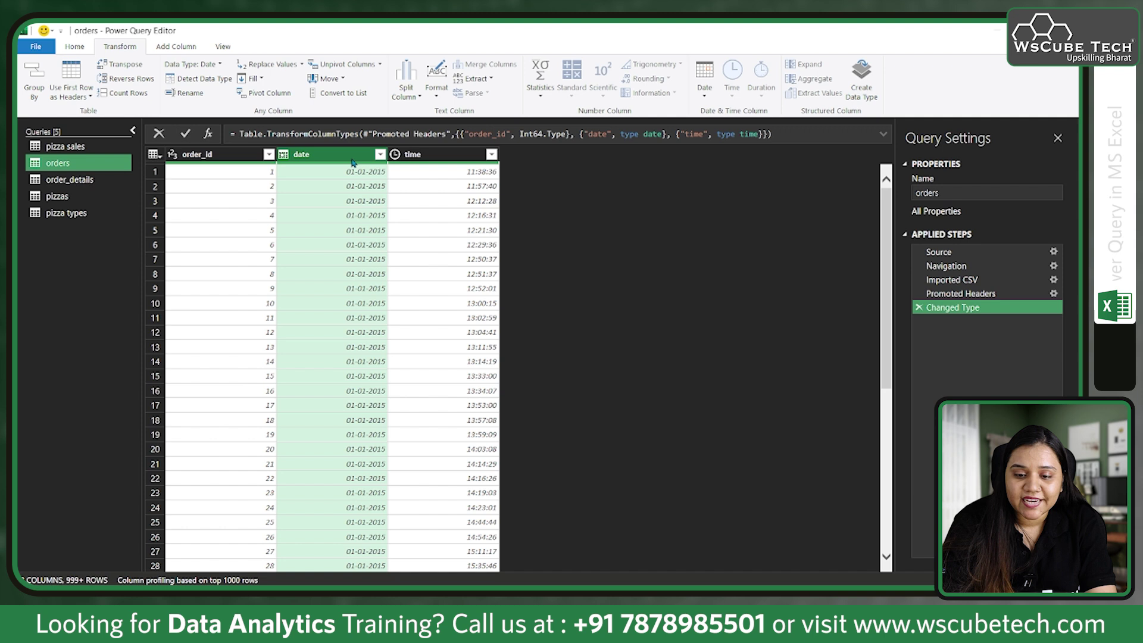
{"action": "left_click", "coordinate": [699, 88]}
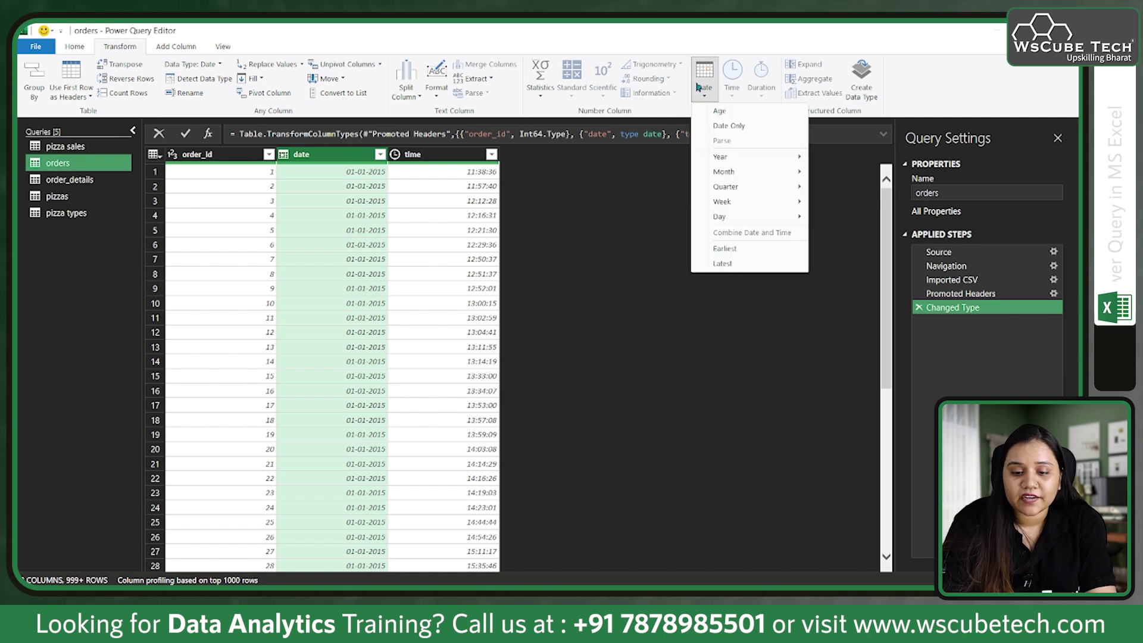
{"action": "left_click", "coordinate": [699, 87]}
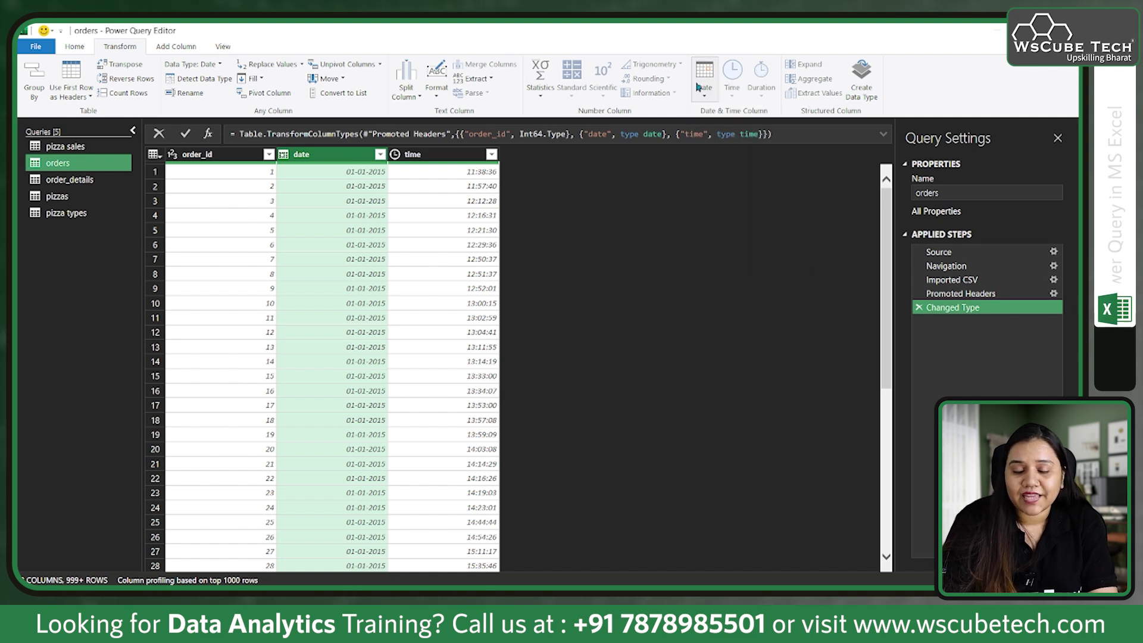
{"action": "left_click", "coordinate": [425, 162]}
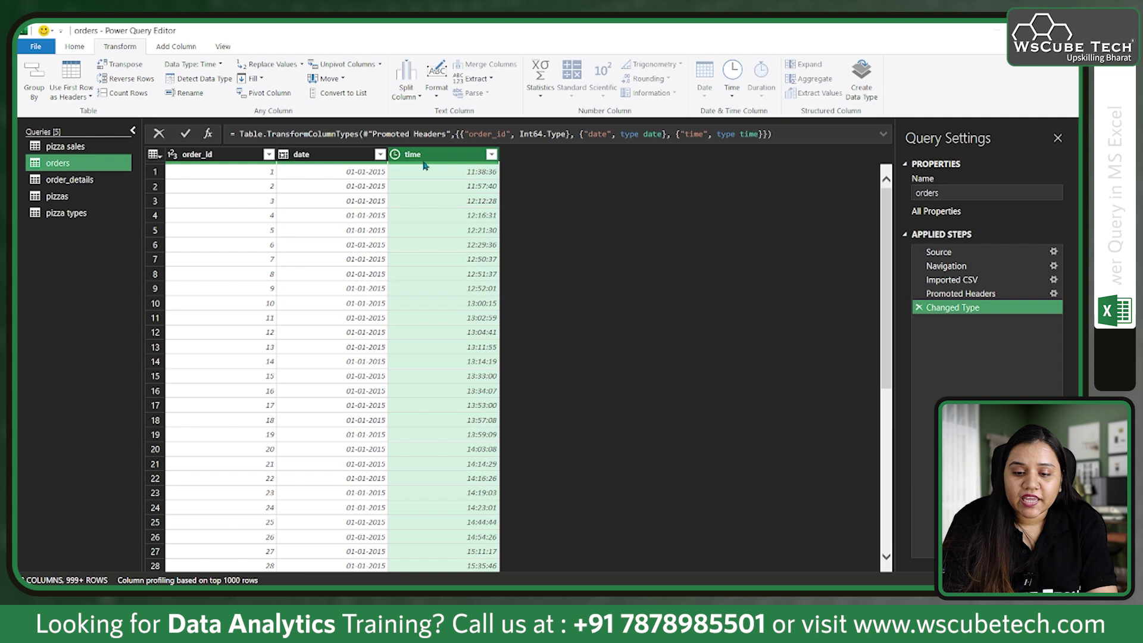
{"action": "left_click", "coordinate": [732, 88]}
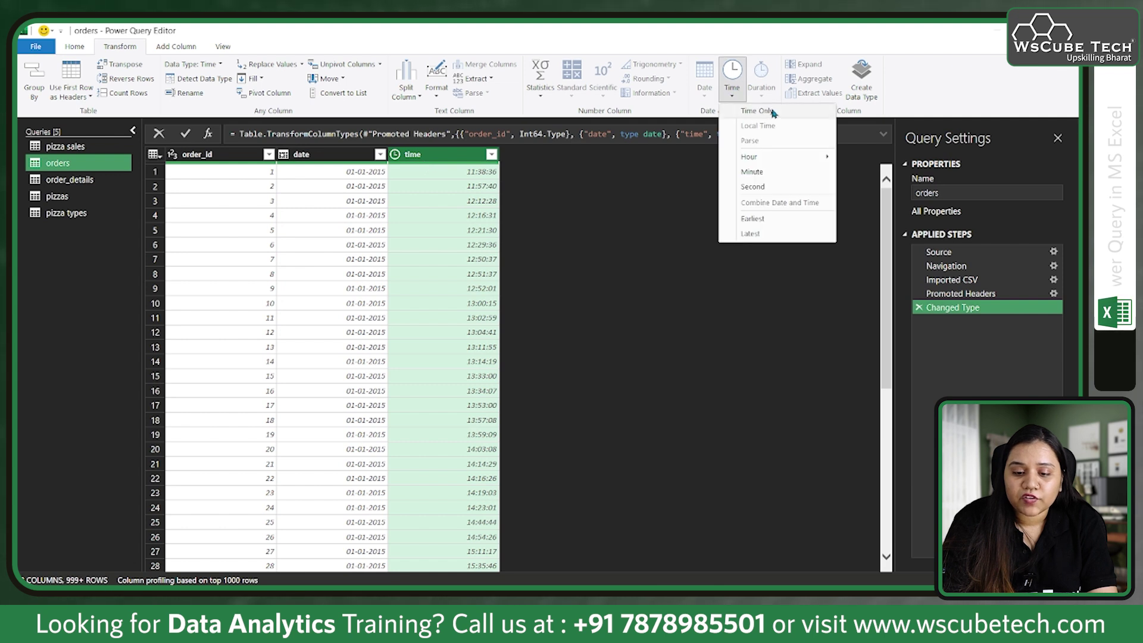
{"action": "mouse_move", "coordinate": [770, 157]}
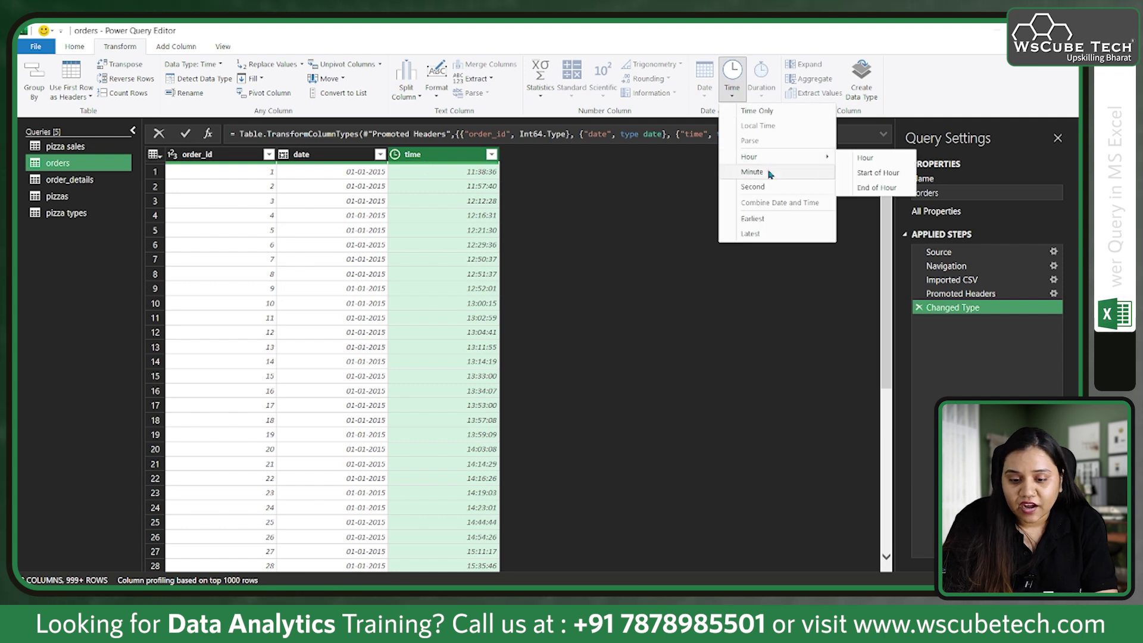
{"action": "left_click", "coordinate": [622, 246]}
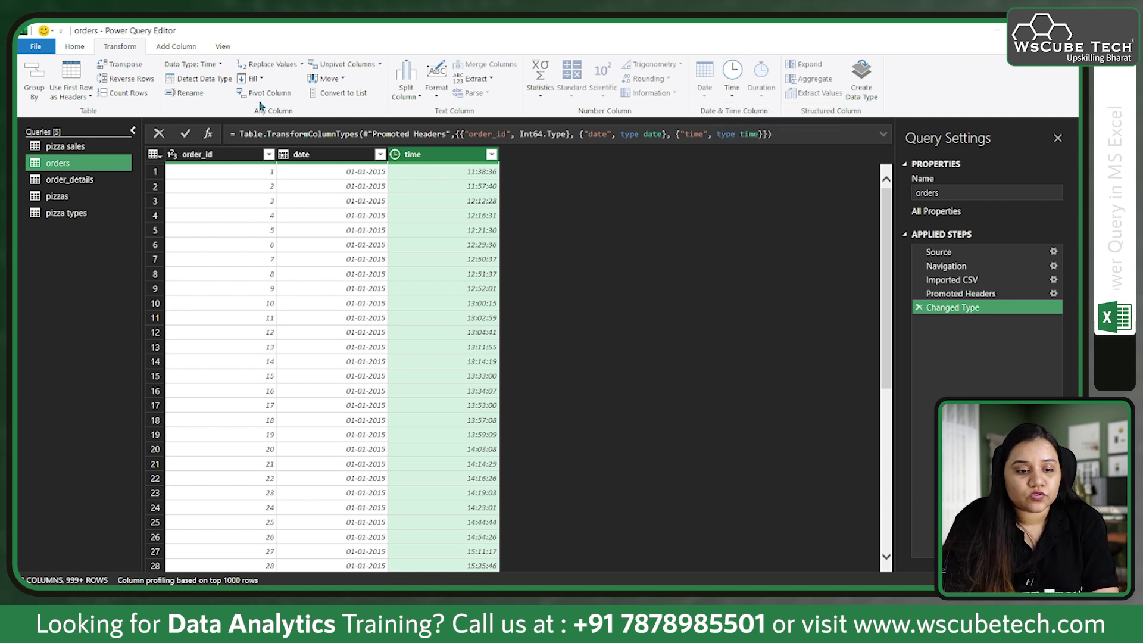
{"action": "left_click", "coordinate": [174, 48]}
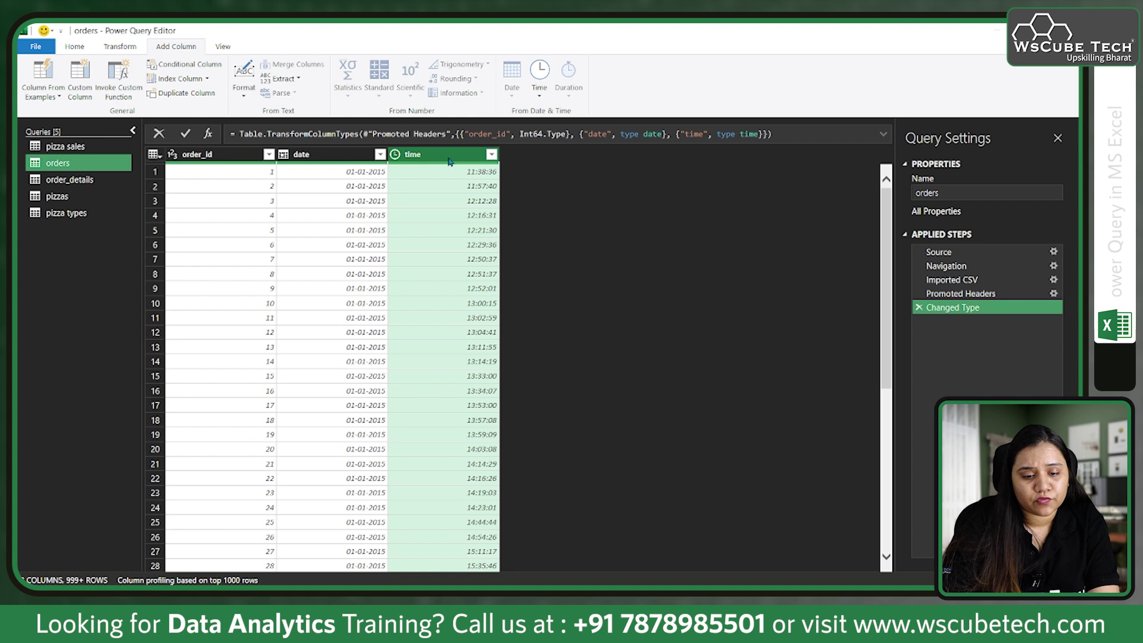
{"action": "left_click", "coordinate": [121, 46]}
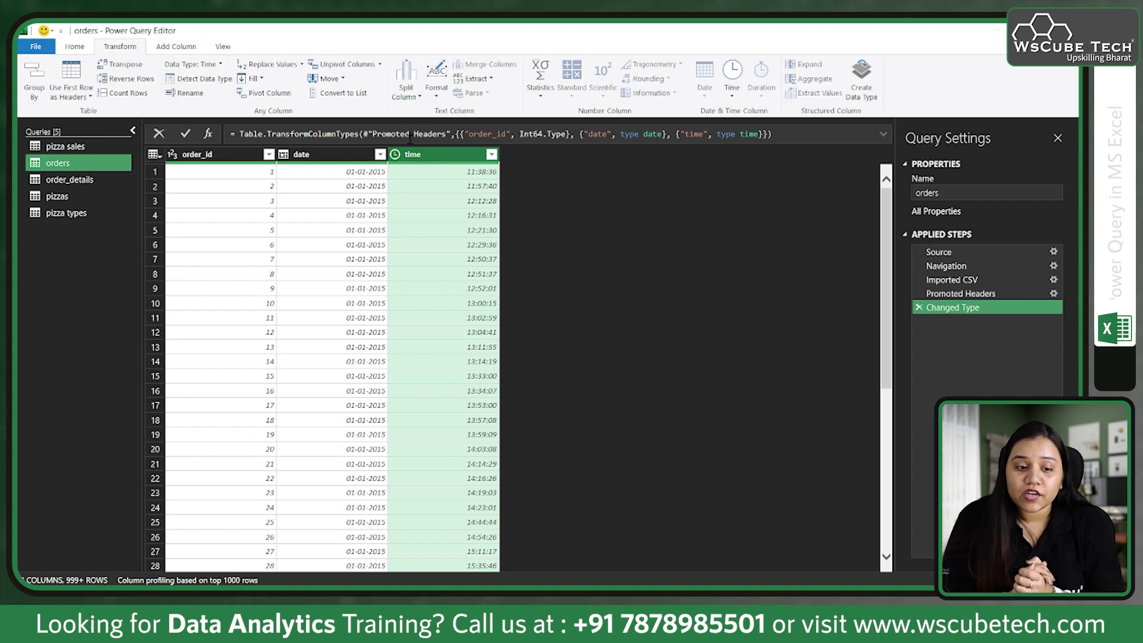
{"action": "left_click", "coordinate": [179, 47]}
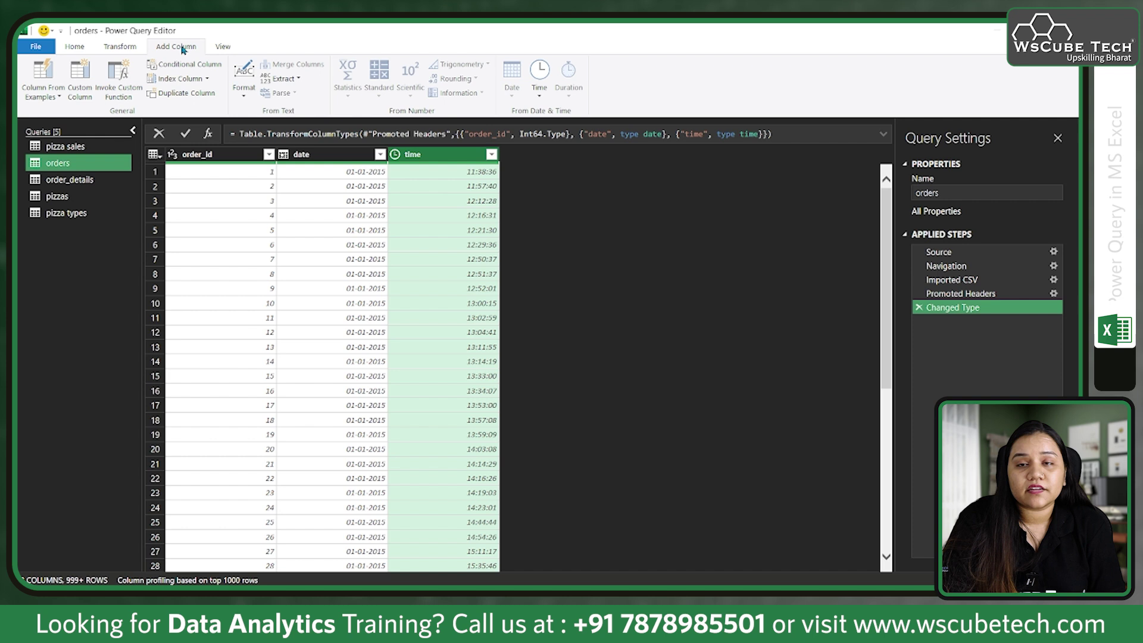